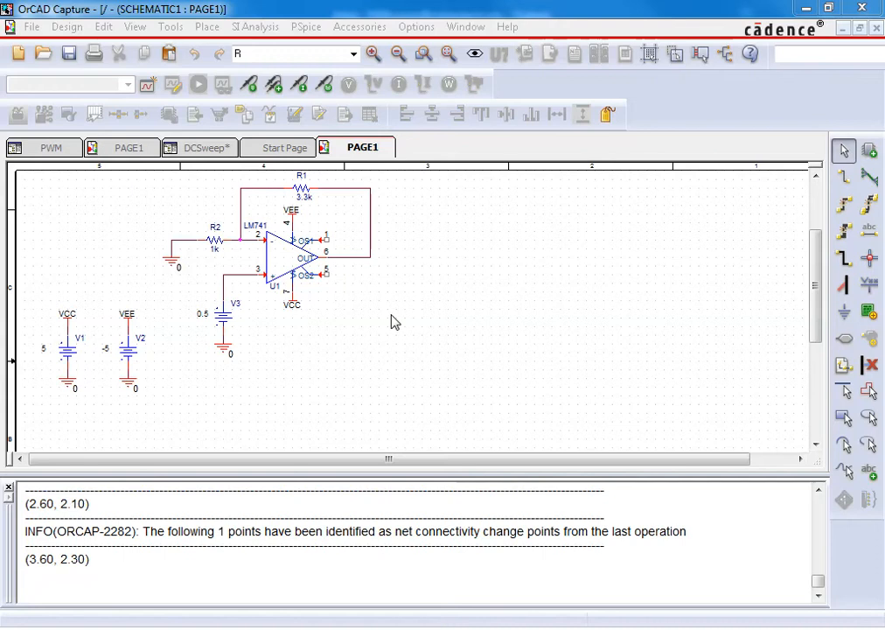
Step: Place a net alias named Out on the op-amp's output wire and save the schematic
left_click(869, 230)
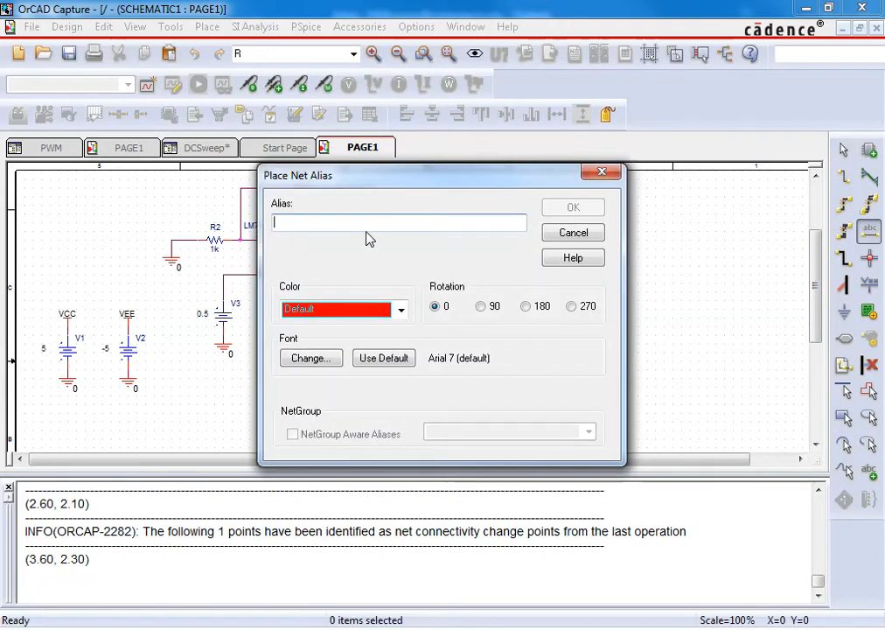
type("Out")
key("Return")
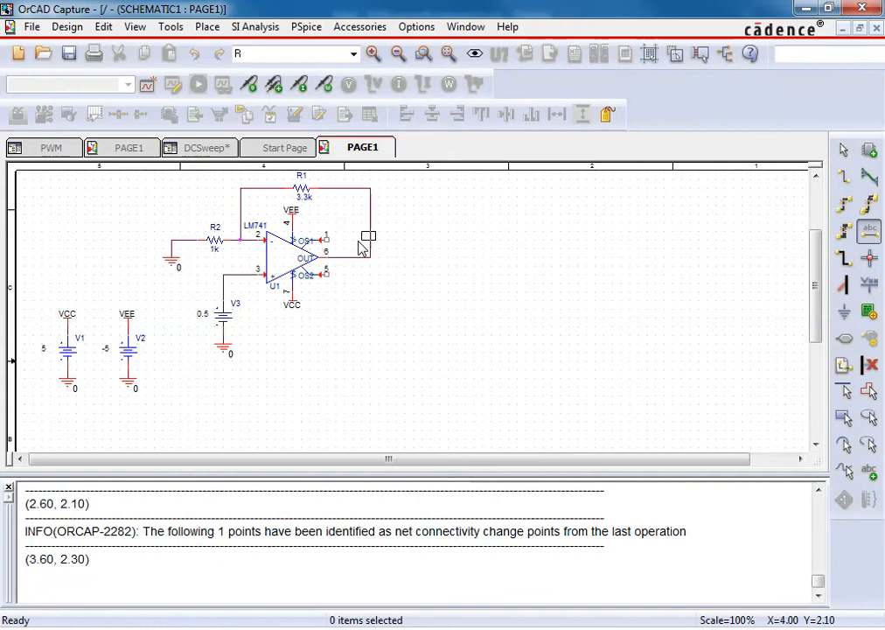
left_click(375, 242)
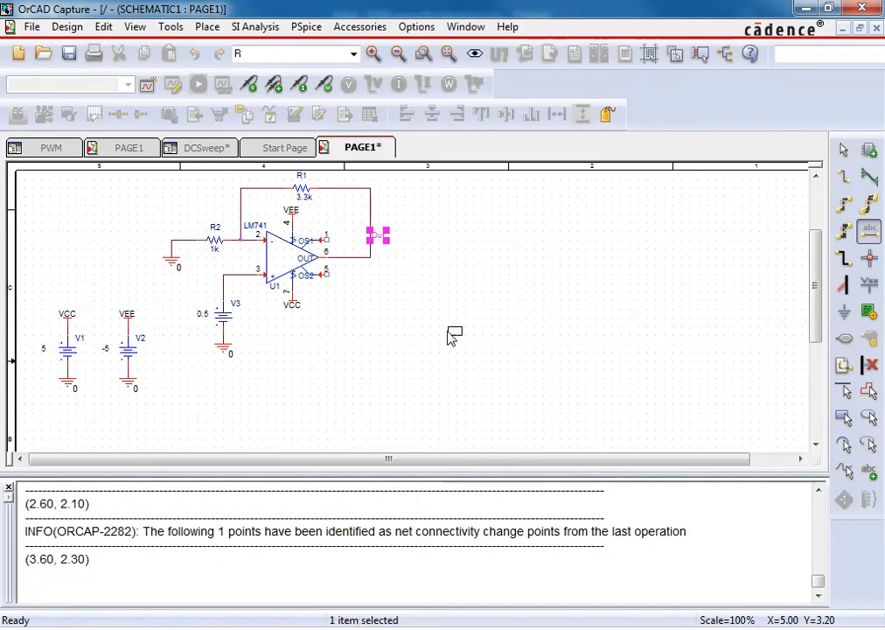
key("Escape")
key("ctrl+s")
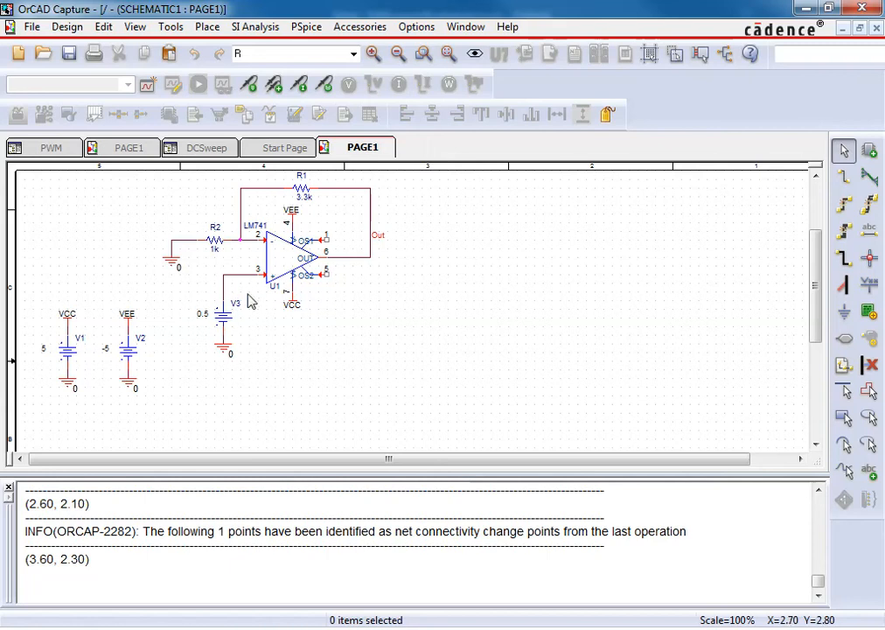
Step: Create a new simulation profile named DCSweep and set its analysis type to DC Sweep
left_click(149, 88)
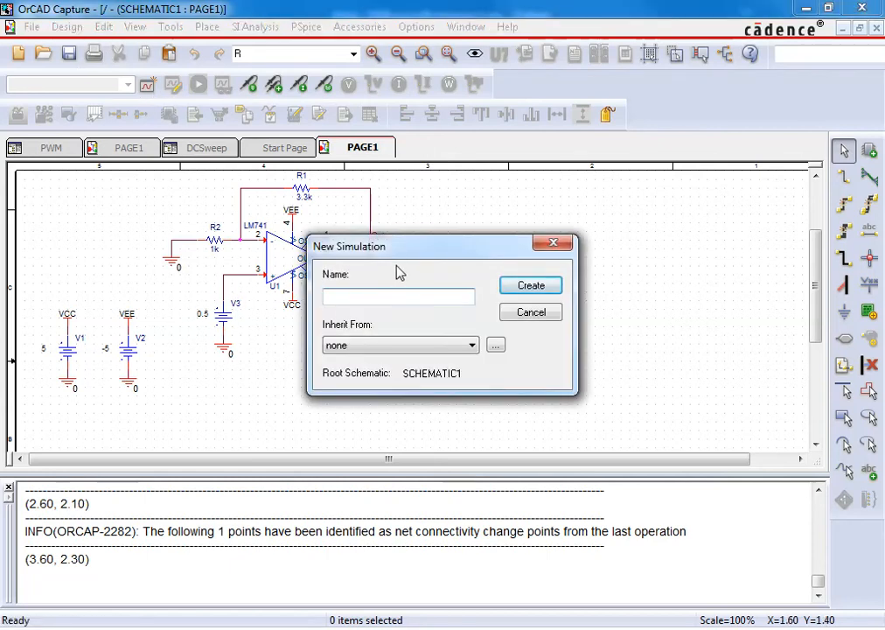
type("DCSweep")
key("Return")
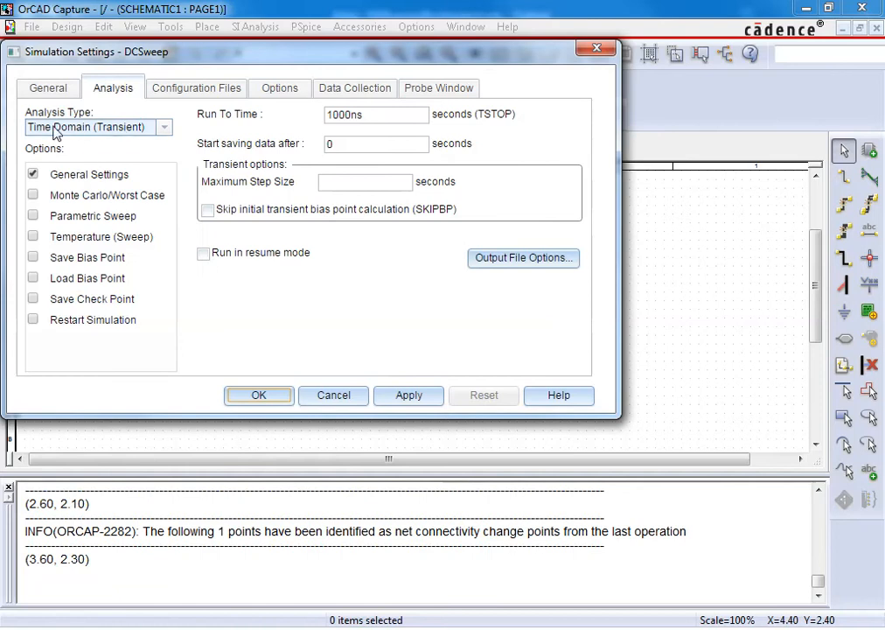
left_click(164, 130)
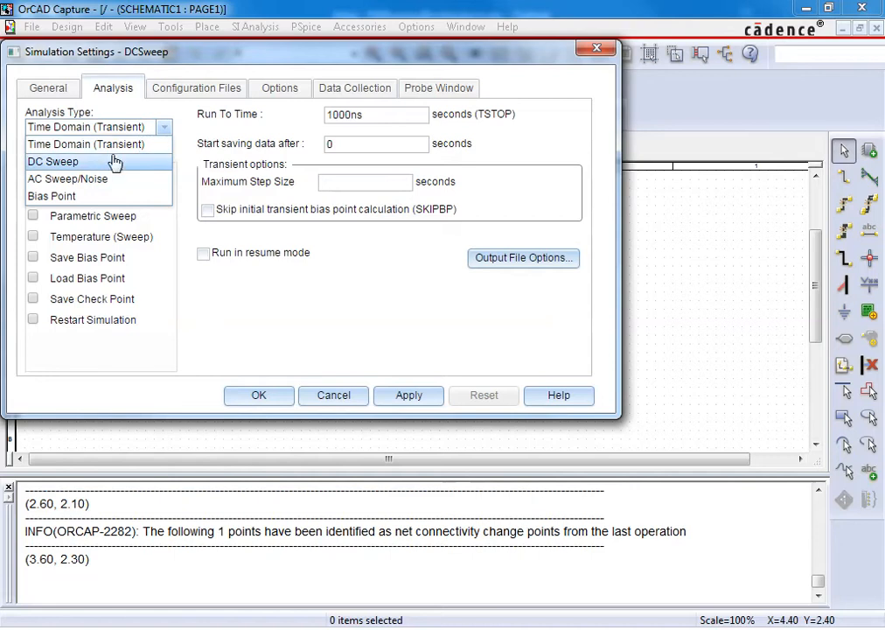
left_click(54, 162)
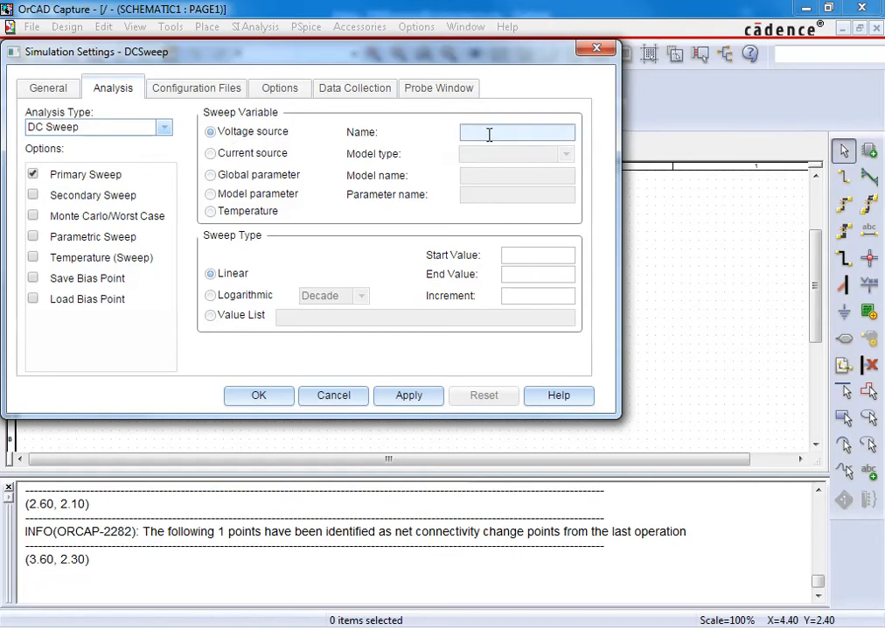
Step: Set the sweep variable to voltage source V3, the source on the op-amp's non-inverting input
left_click_drag(396, 58, 425, 385)
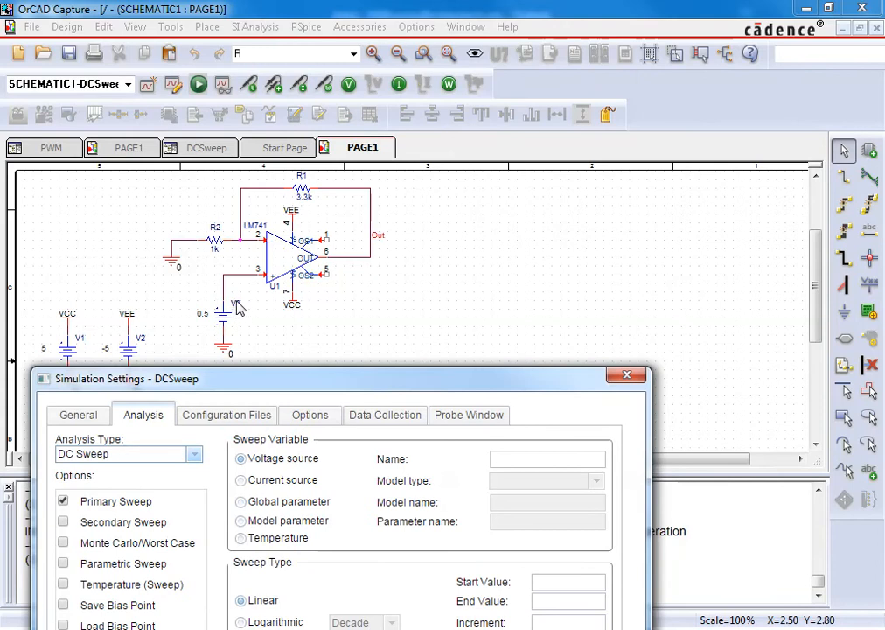
left_click_drag(350, 381, 380, 137)
left_click(563, 218)
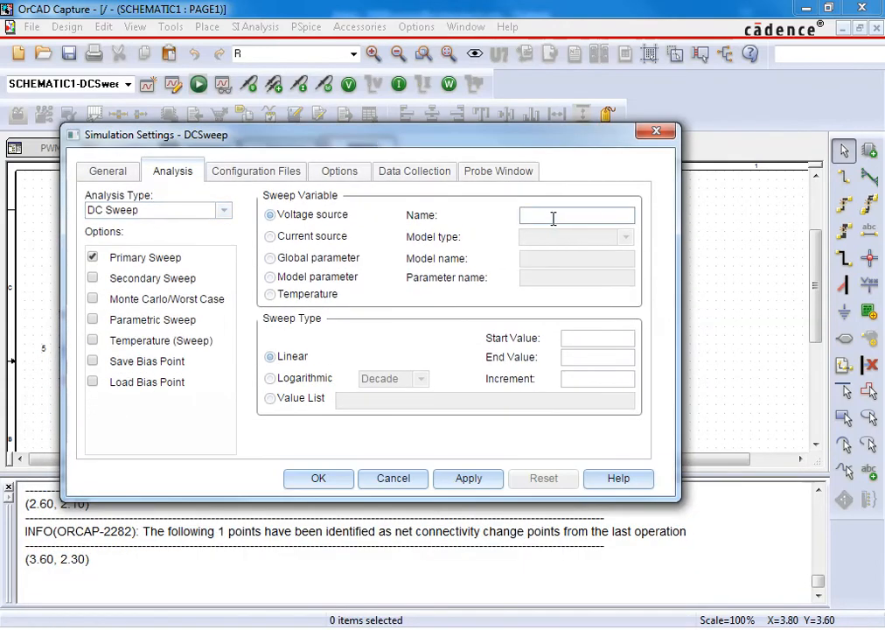
type("V1")
key("BackSpace")
type("3")
Step: Set the linear sweep to start at 0, end at 2 and increment by 0.1, and accept the simulation settings
left_click(574, 336)
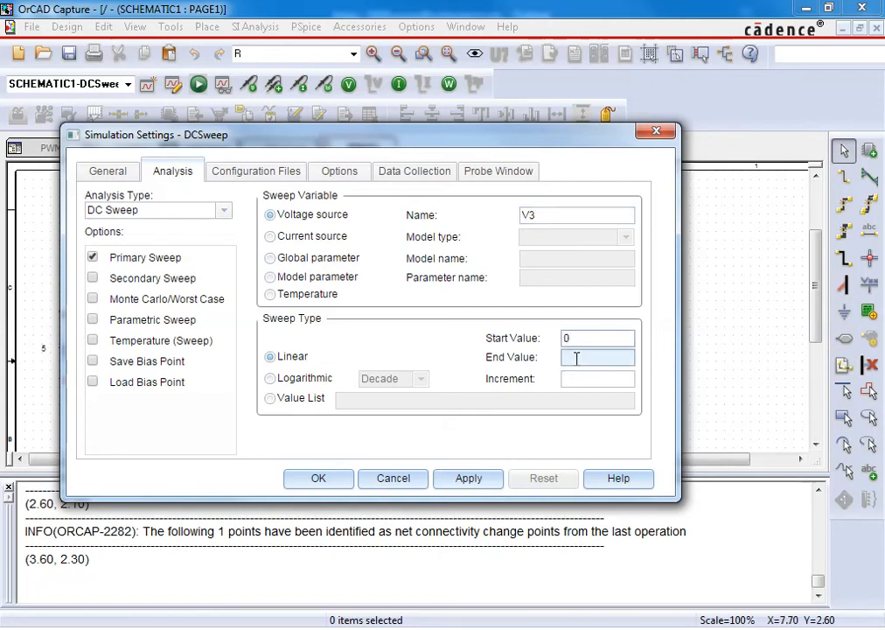
left_click(576, 357)
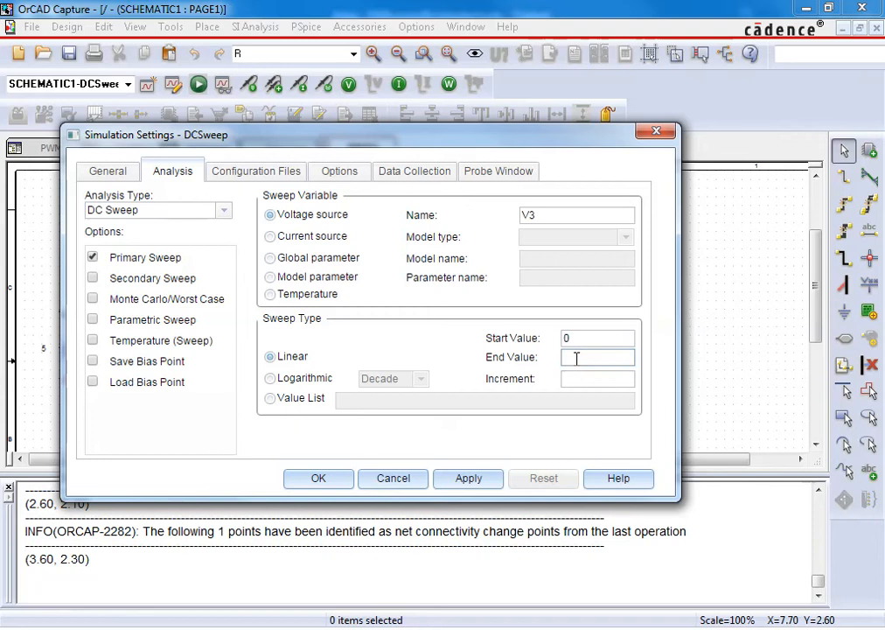
type("2")
left_click(584, 376)
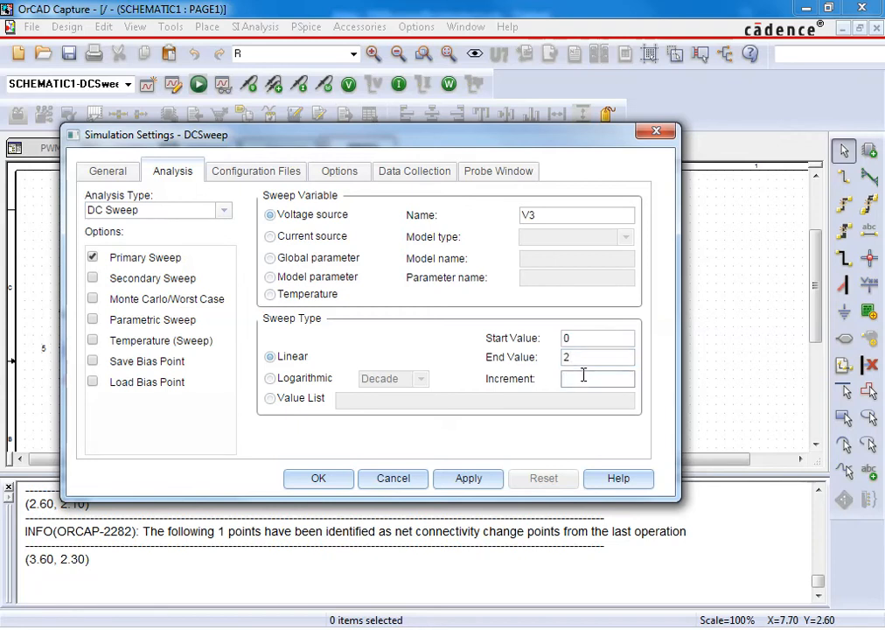
type("0.1")
left_click(301, 479)
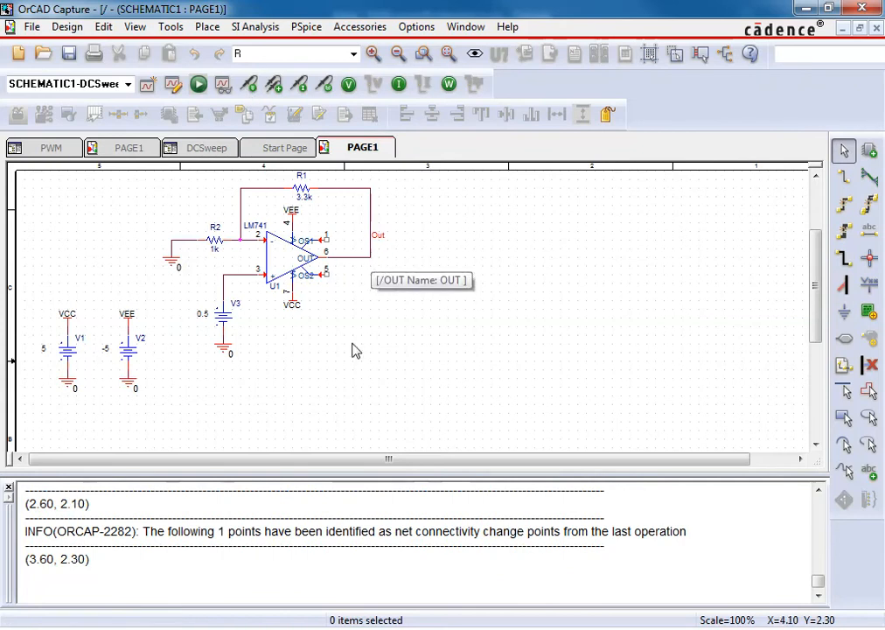
Step: Place a voltage marker on the Out net and run the DCSweep simulation, switching to the PSpice A/D window
left_click(370, 258)
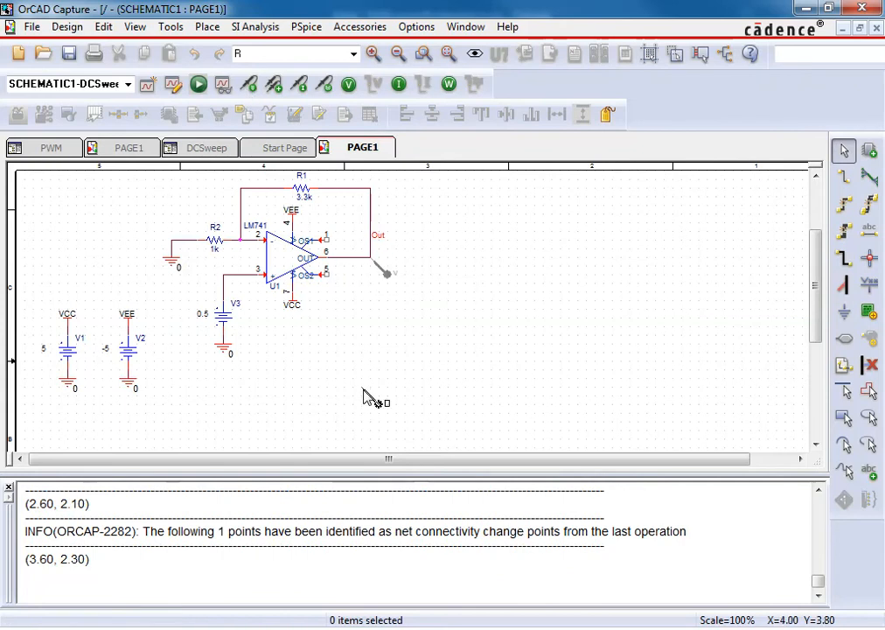
left_click(201, 86)
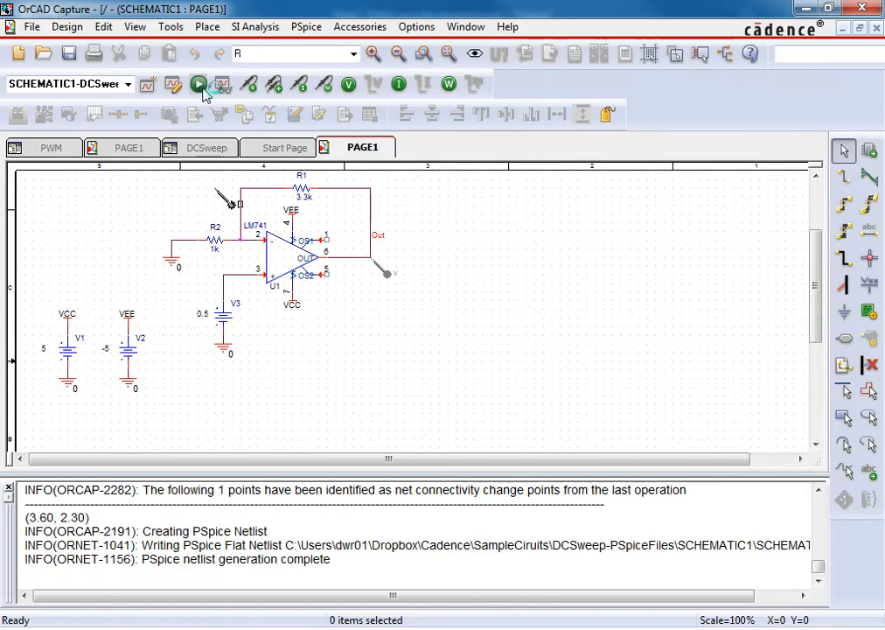
mouse_move(666, 627)
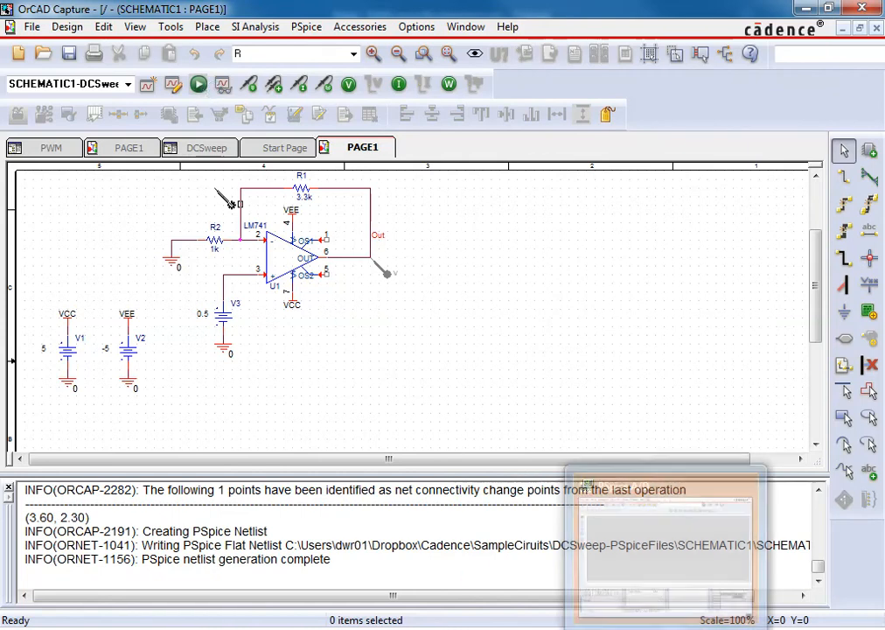
left_click(666, 542)
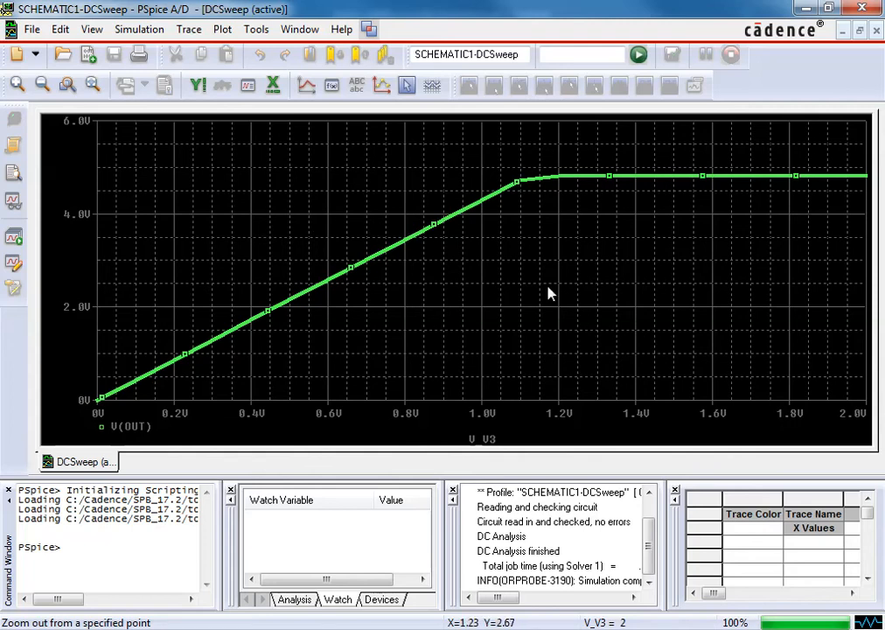
Step: Evaluate the measurement YatX(V(Out),0.2) on the sweep results
left_click(185, 31)
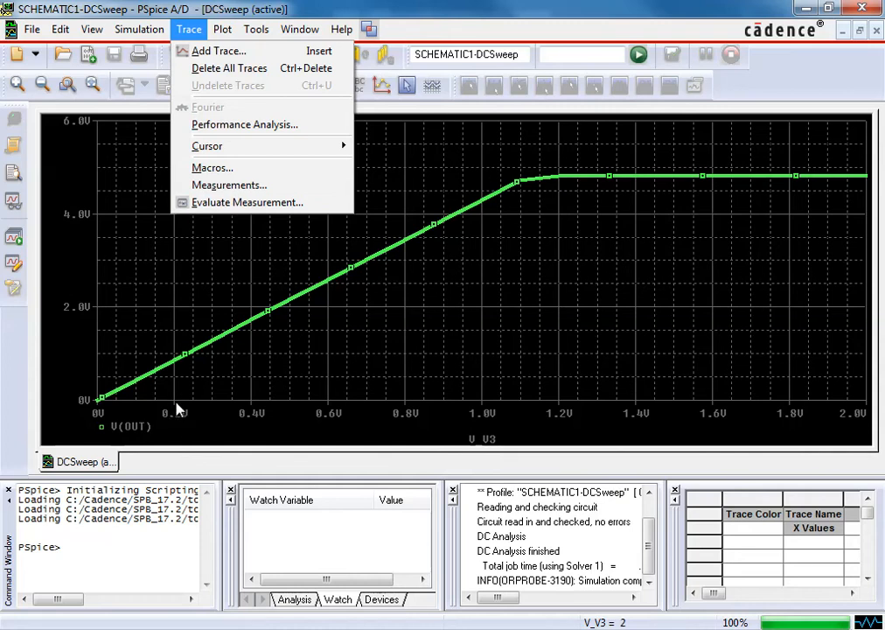
left_click(246, 203)
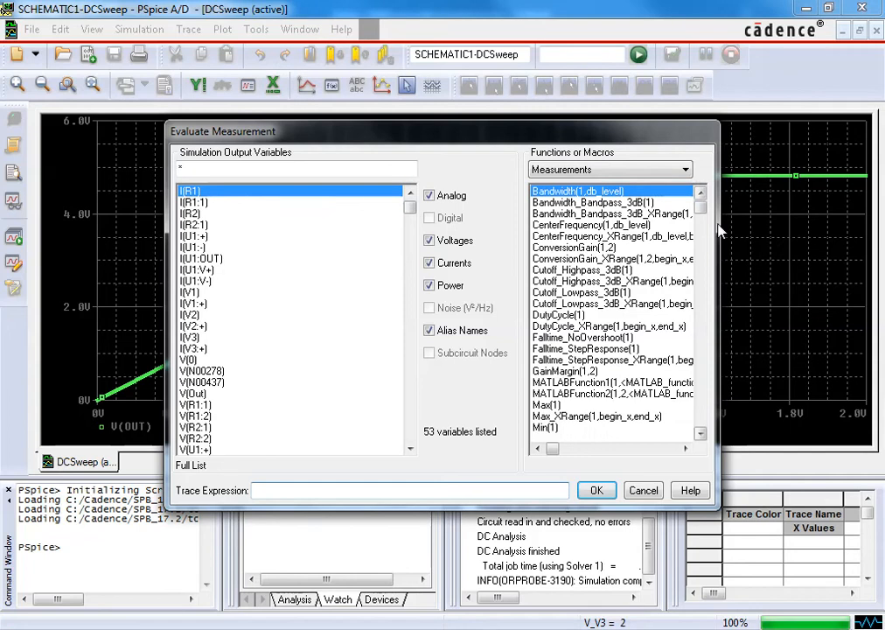
left_click_drag(705, 208, 705, 421)
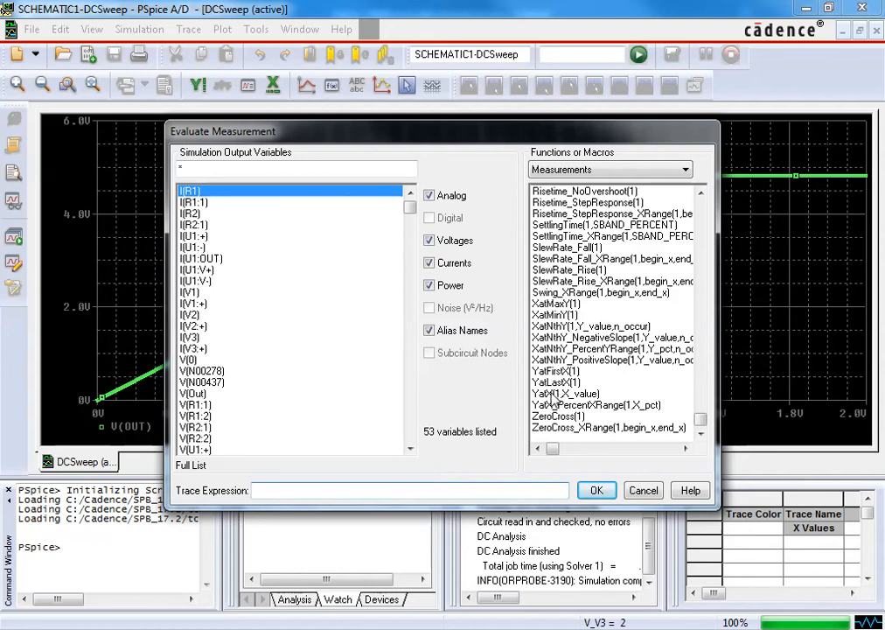
left_click(553, 395)
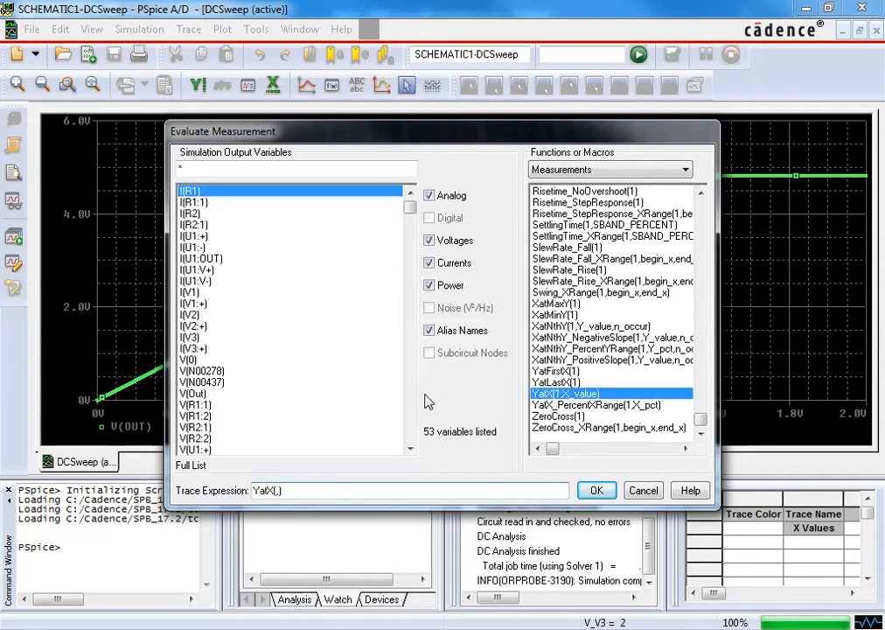
left_click(198, 401)
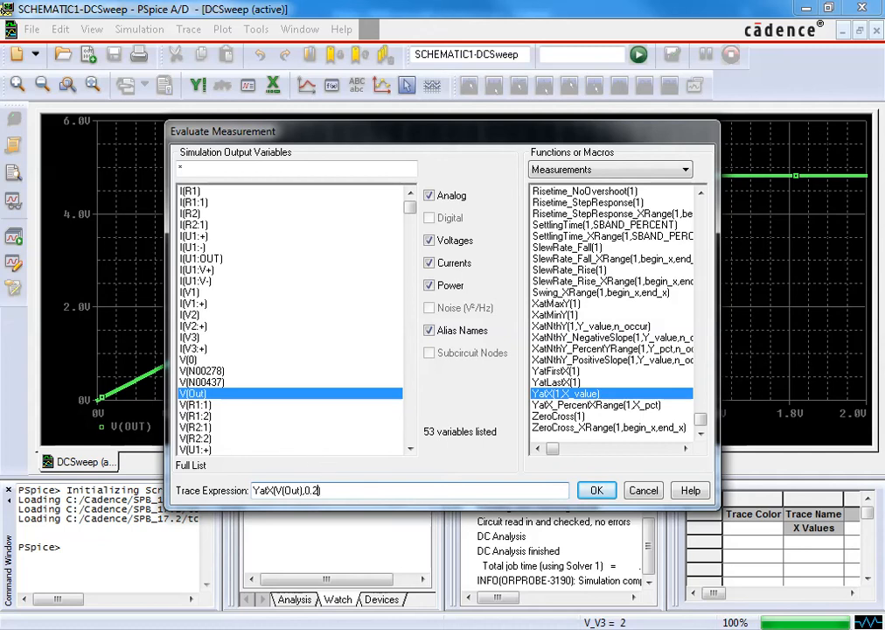
left_click(591, 489)
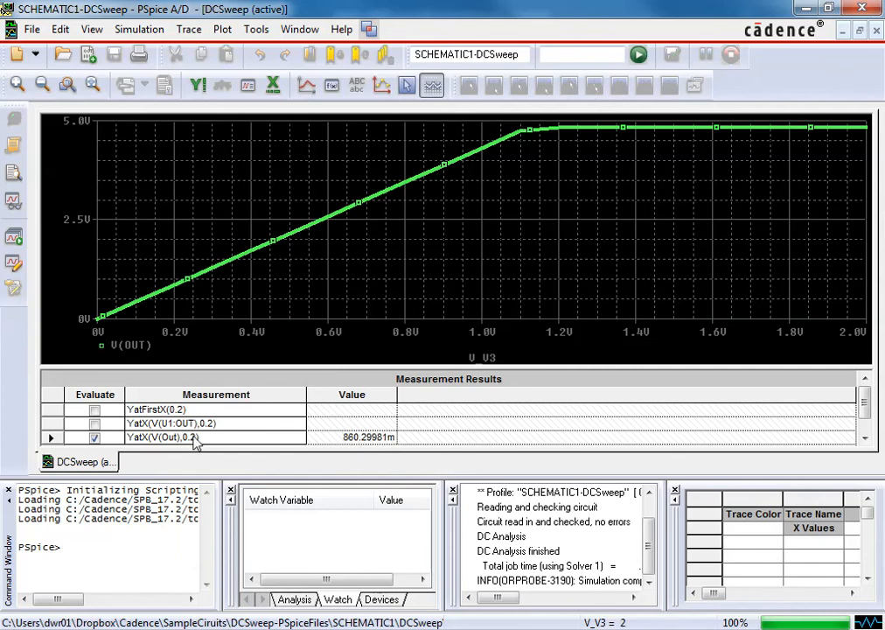
Step: Delete the unused YatFirstX(0.2) and YatX(V(U1:OUT),0.2) rows from the measurement results
right_click(48, 410)
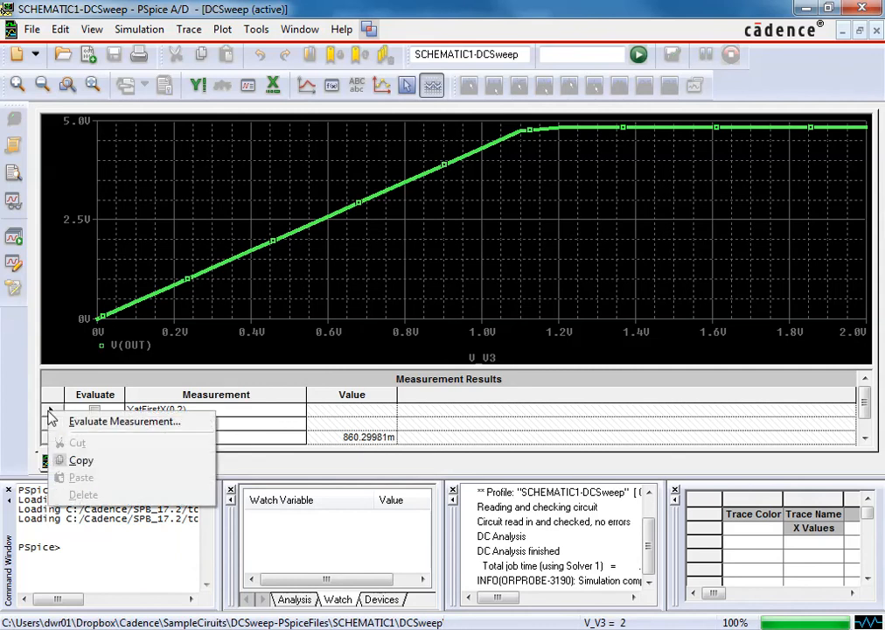
left_click(258, 399)
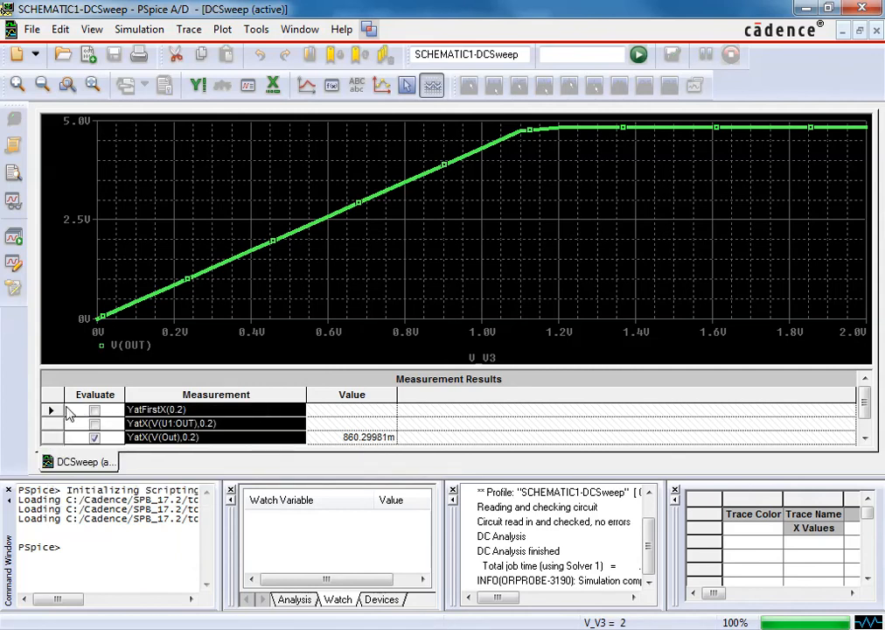
left_click(53, 410)
right_click(53, 410)
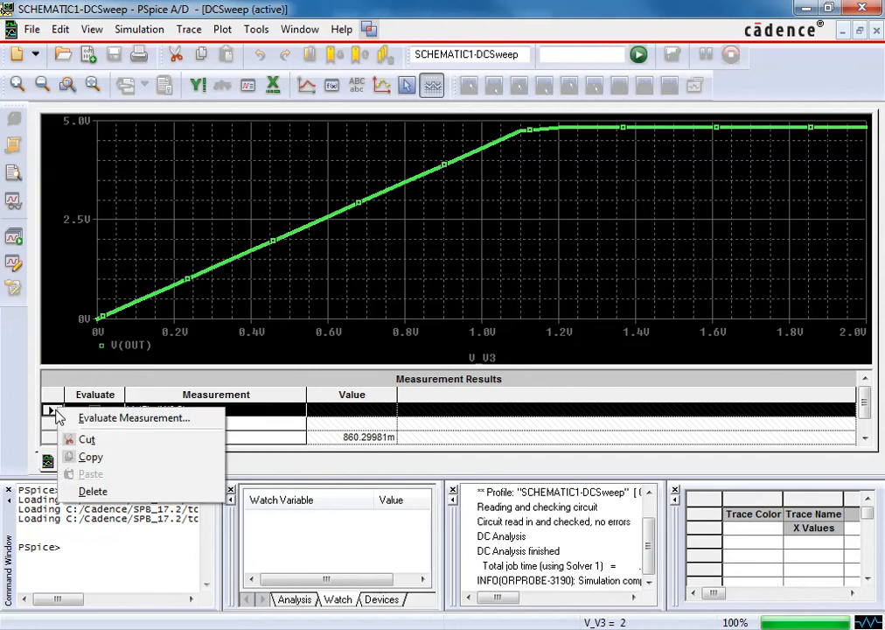
left_click(79, 388)
right_click(48, 425)
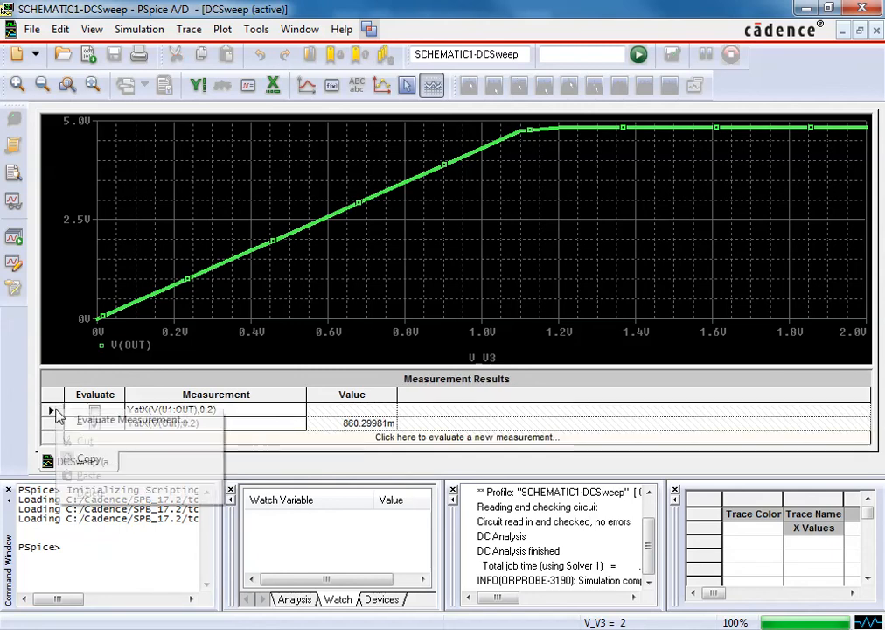
left_click(50, 409)
right_click(50, 409)
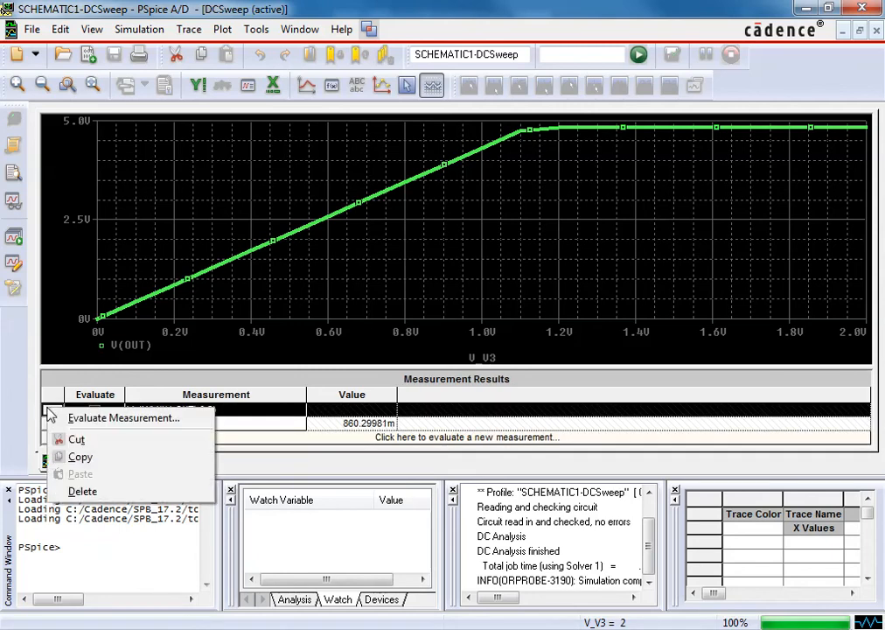
left_click(70, 490)
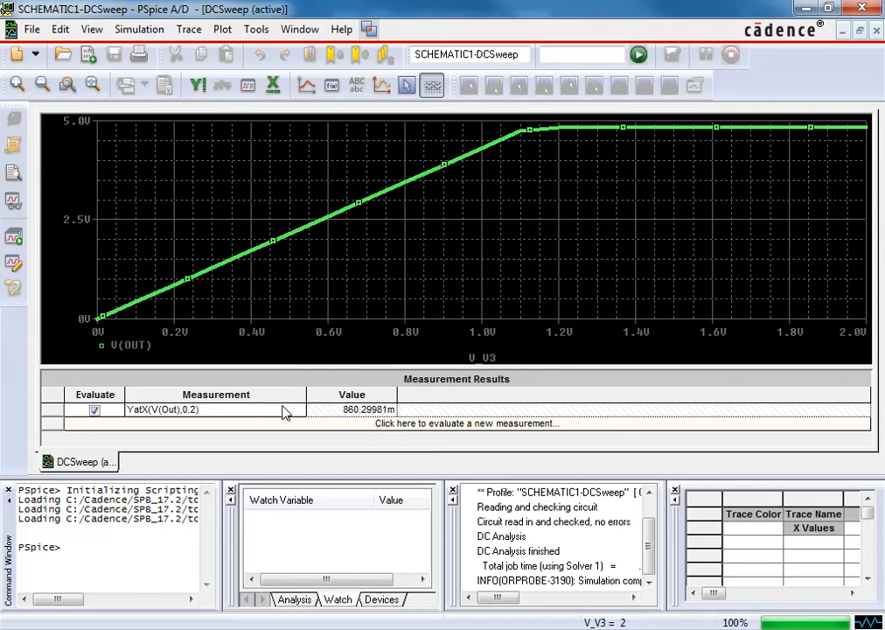
Step: Change the X value in the remaining YatX measurement of V(Out) to 0.1
double_click(221, 411)
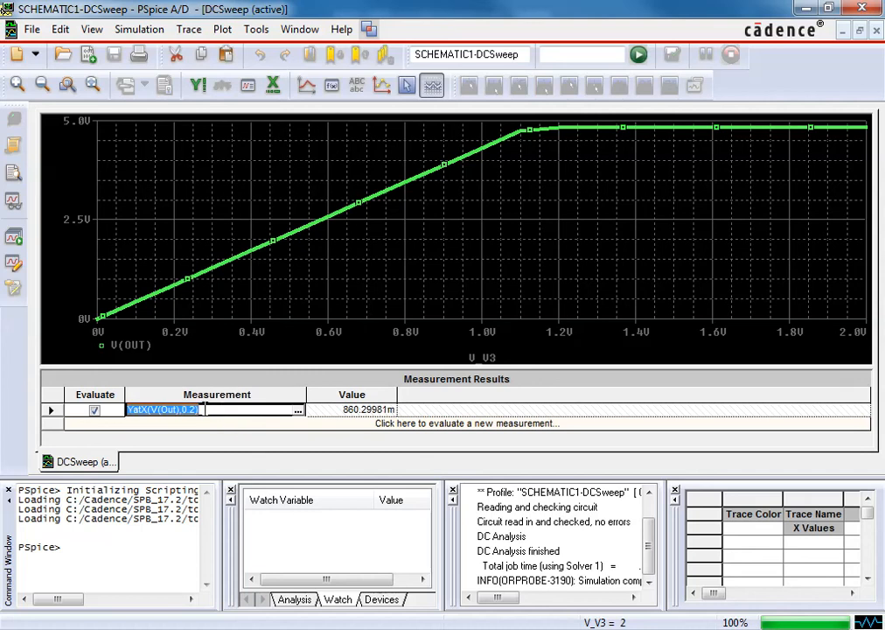
left_click(192, 409)
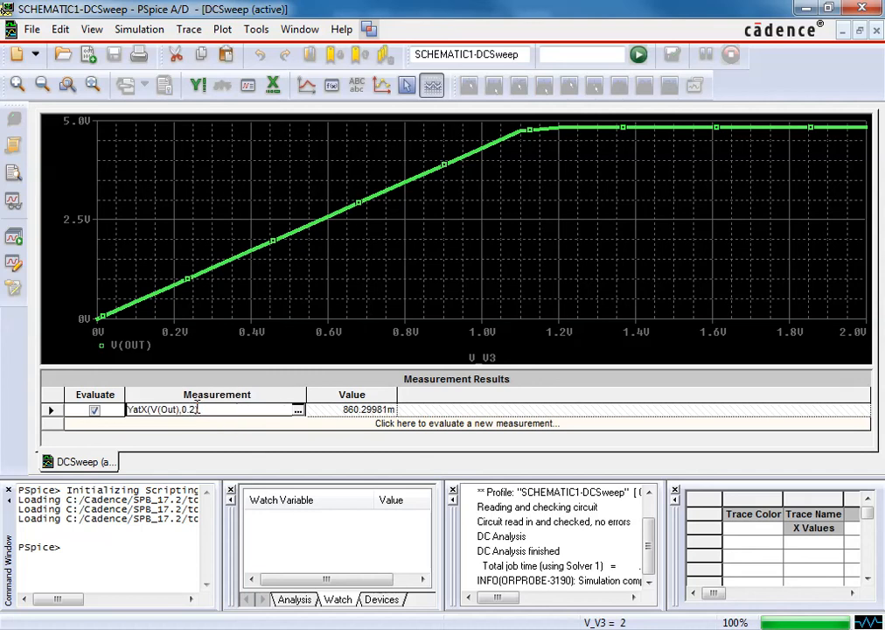
key("Return")
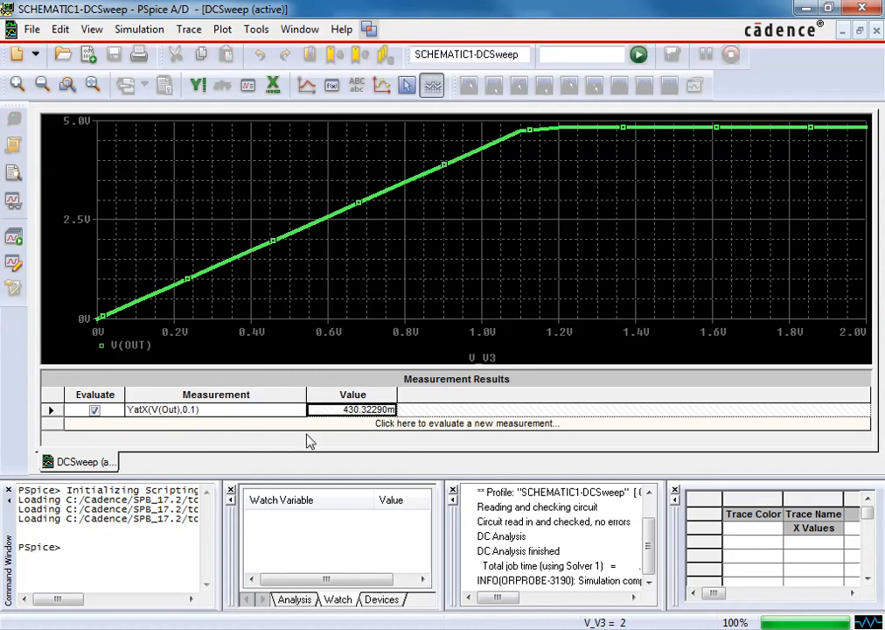
Step: Evaluate the YatX measurement of V(Out) at an X value of 1.0
left_click(197, 411)
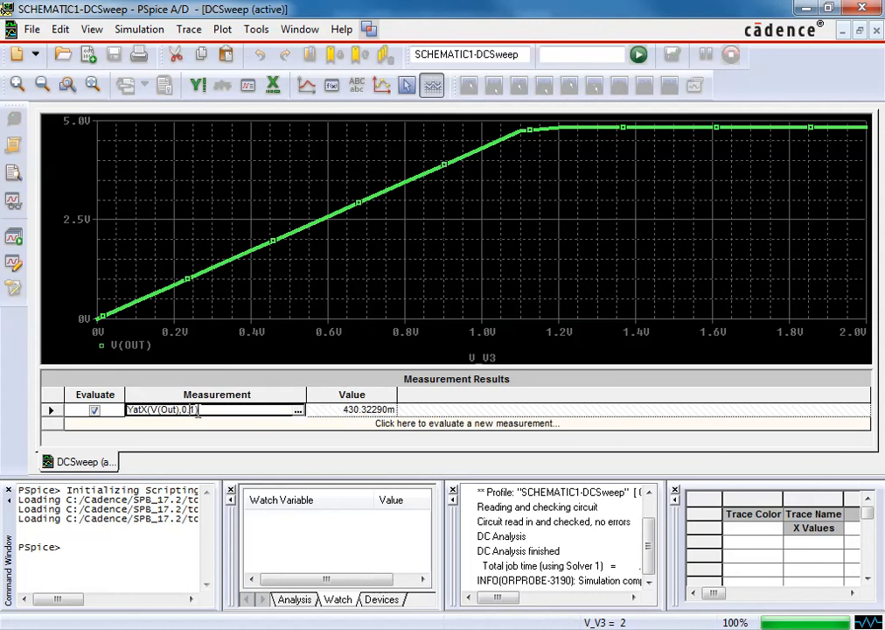
left_click_drag(183, 409, 196, 410)
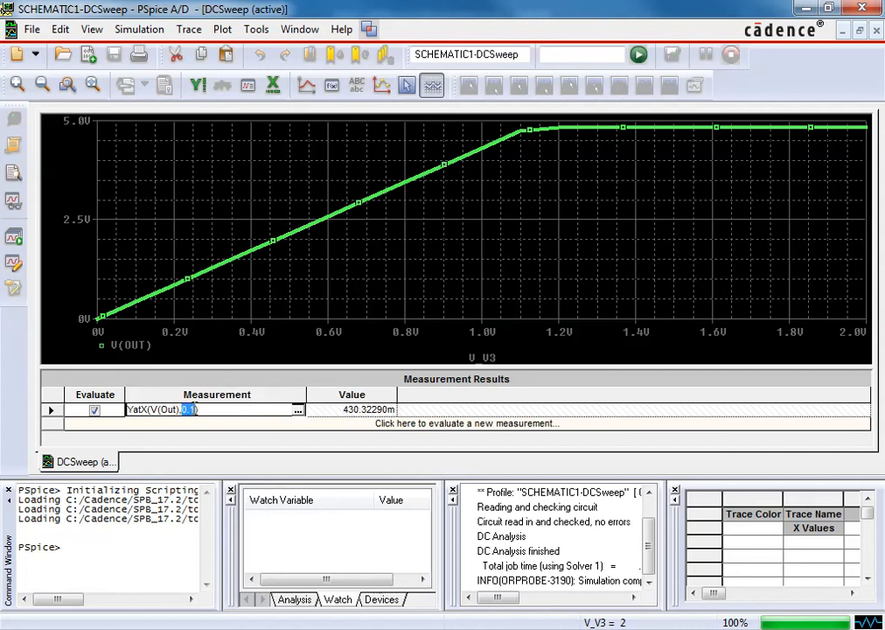
type("1.0")
key("Return")
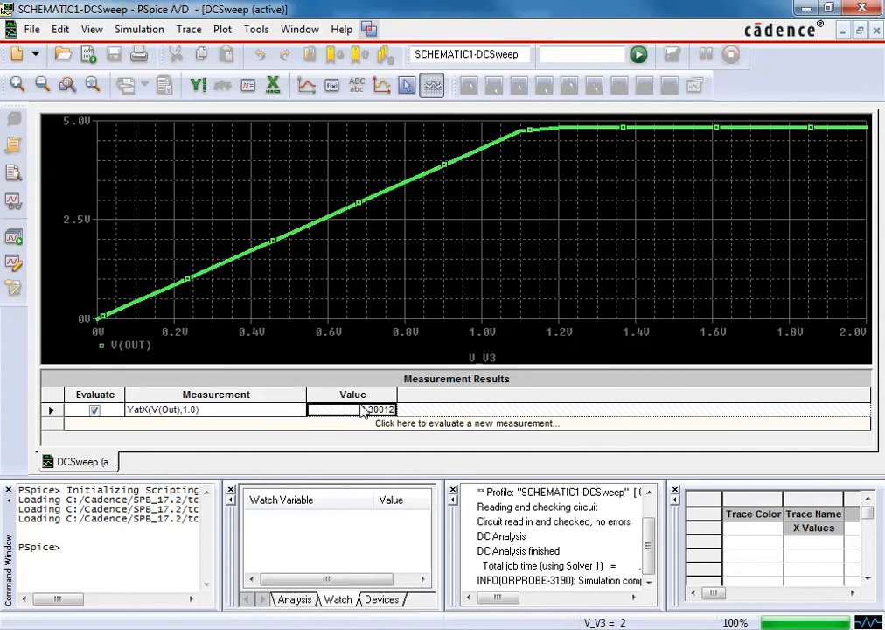
Step: Set the X value in the YatX measurement of V(Out) to 1.4
left_click(186, 417)
left_click_drag(182, 409, 193, 409)
type("2")
key("Return")
Step: Display the trace cursors and position the first cursor on the V(OUT) trace at about 0.45 V, bringing the cursor values into view
left_click(184, 29)
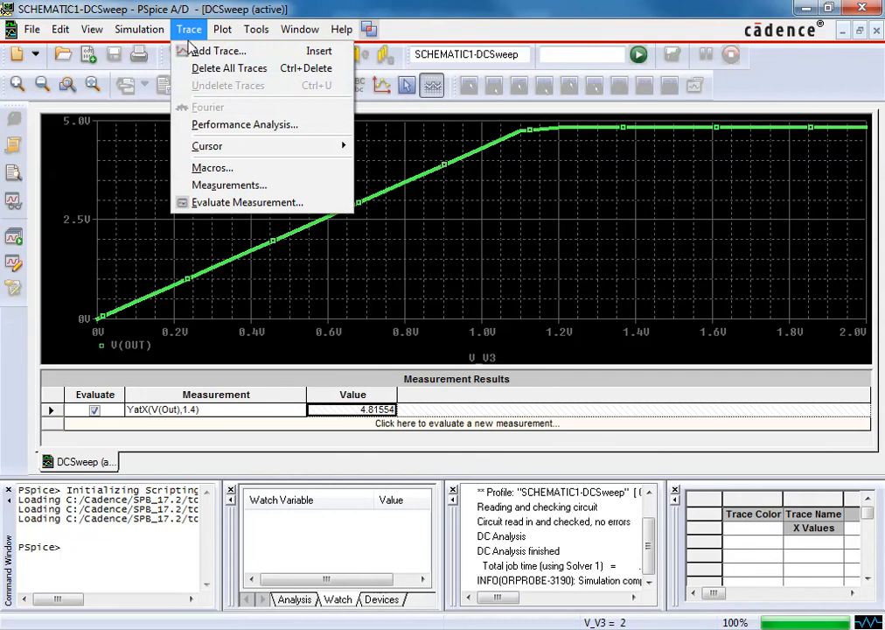
mouse_move(219, 150)
mouse_move(327, 154)
left_click(376, 146)
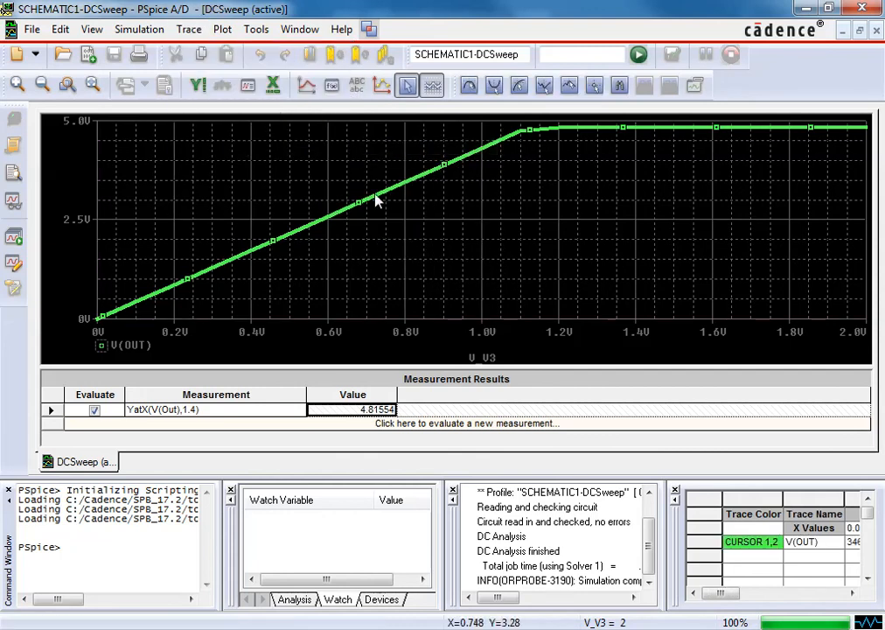
left_click(234, 260)
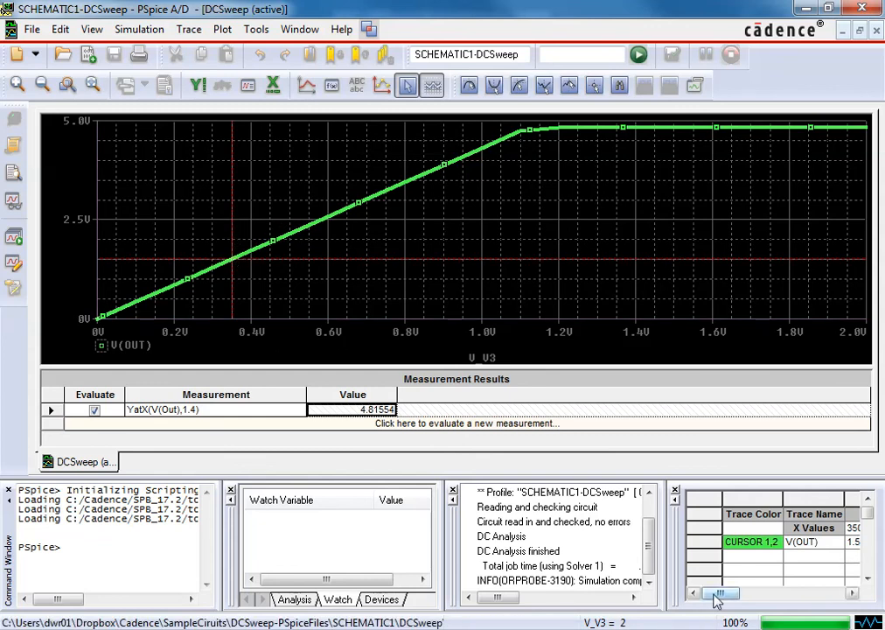
left_click_drag(720, 594, 752, 596)
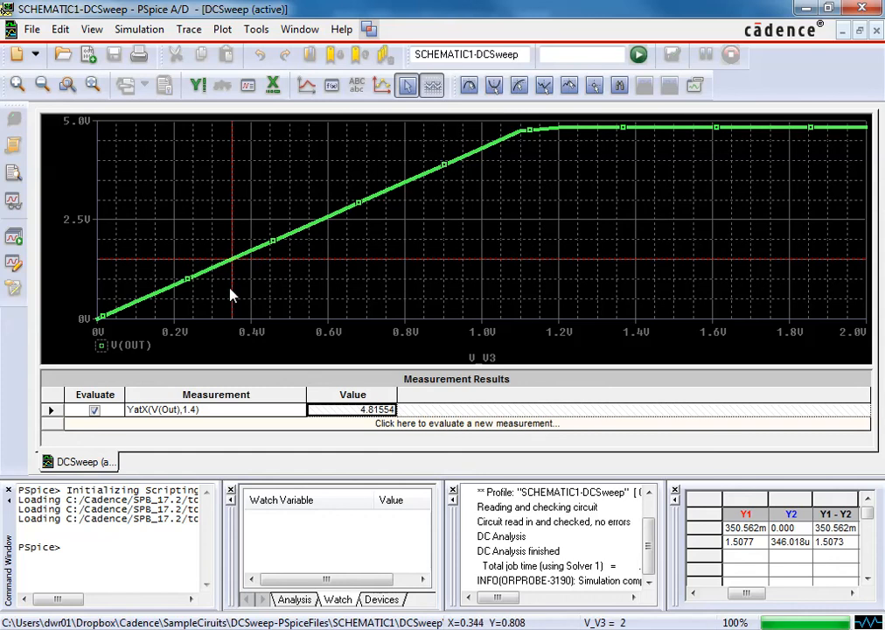
mouse_move(232, 296)
left_mouse_down()
mouse_move(494, 251)
mouse_move(326, 292)
mouse_move(498, 249)
mouse_move(393, 286)
mouse_move(555, 247)
mouse_move(270, 324)
left_mouse_up()
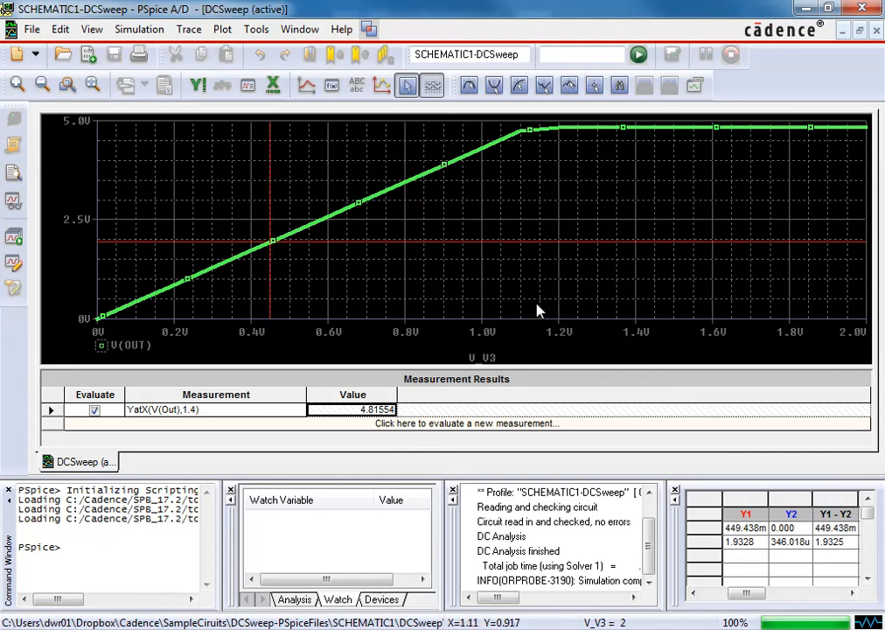
Step: Place the second cursor on the V(OUT) trace at about 0.46 V and move the first cursor to about 0.99 V
right_click(389, 173)
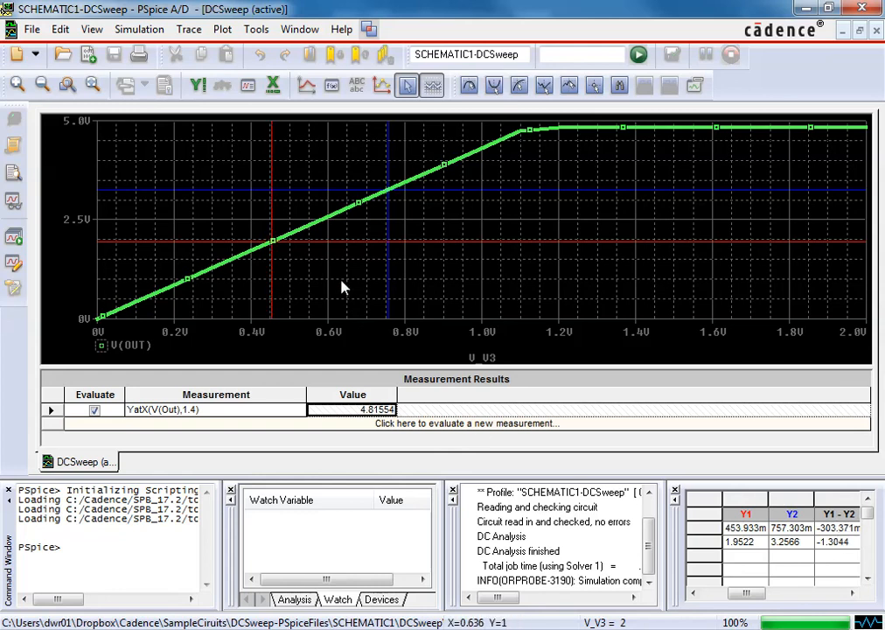
left_click_drag(273, 292, 461, 277)
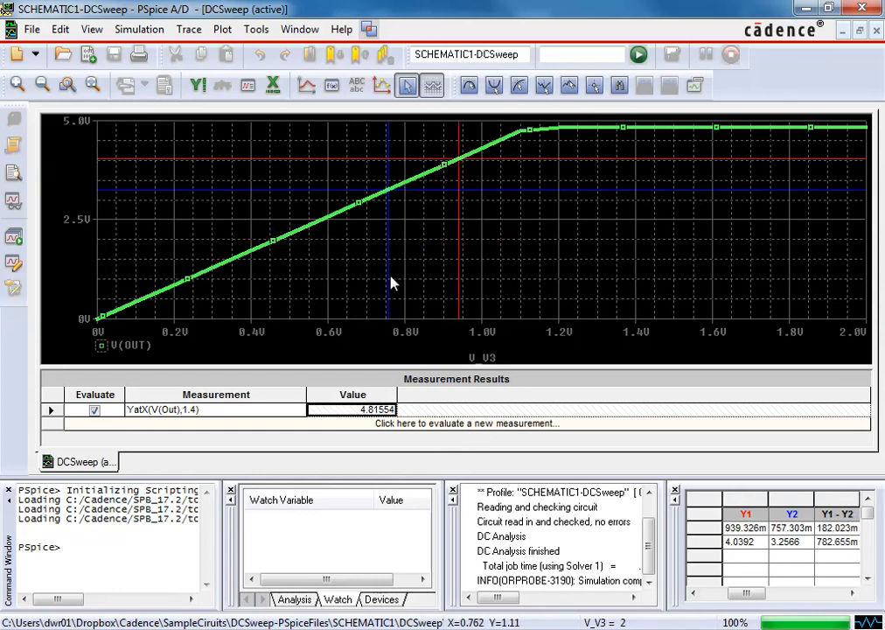
left_click_drag(391, 282, 479, 255)
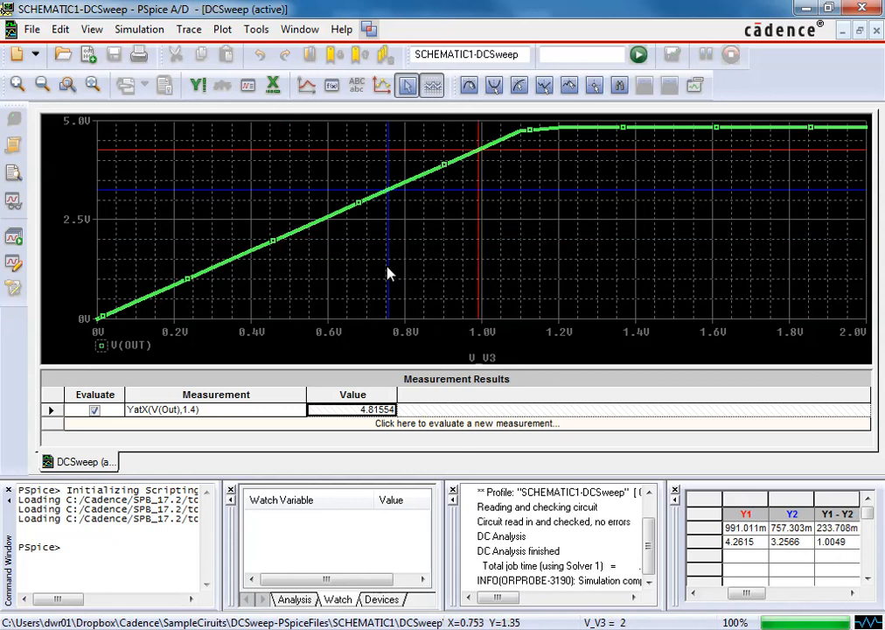
left_click_drag(389, 274, 276, 317)
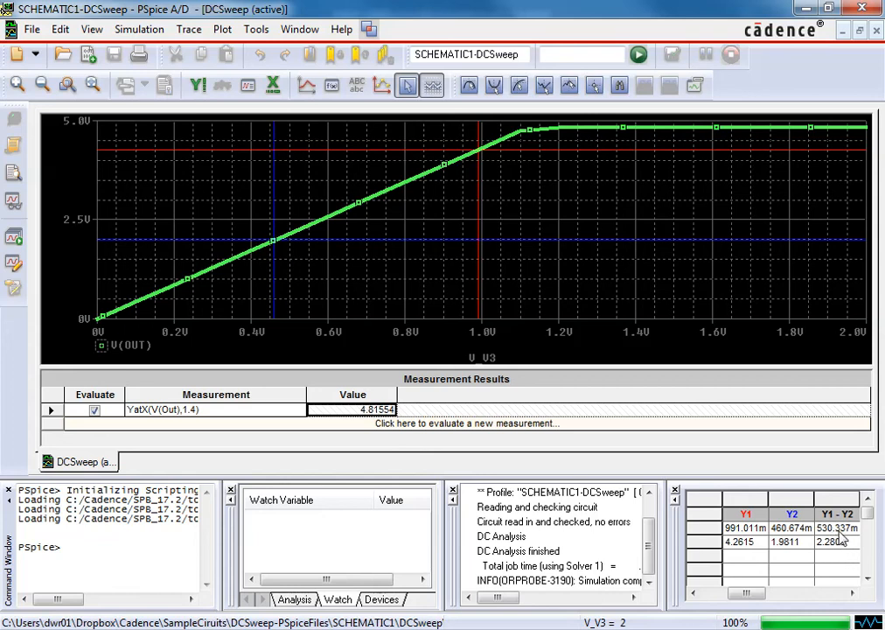
right_click(274, 143)
left_click(189, 28)
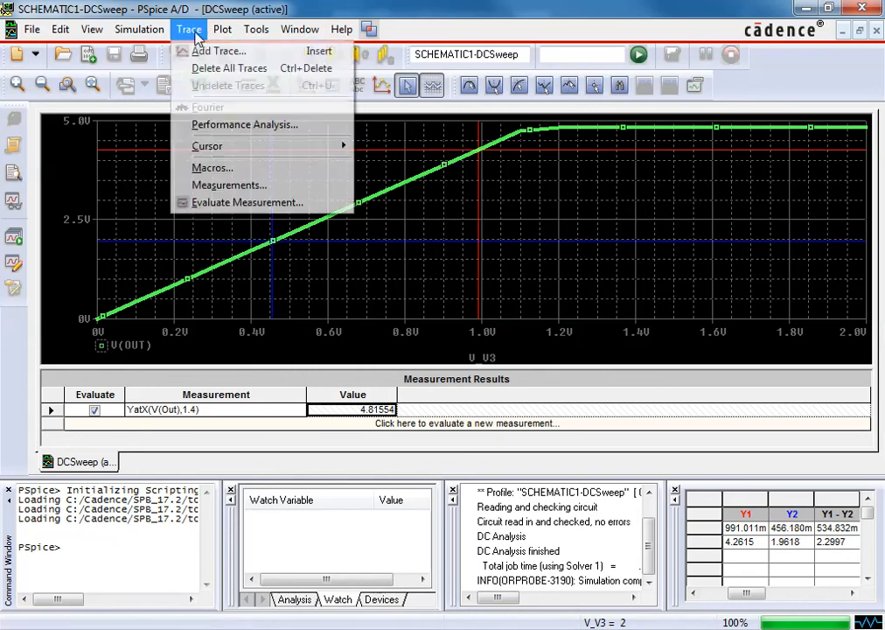
mouse_move(222, 29)
mouse_move(189, 29)
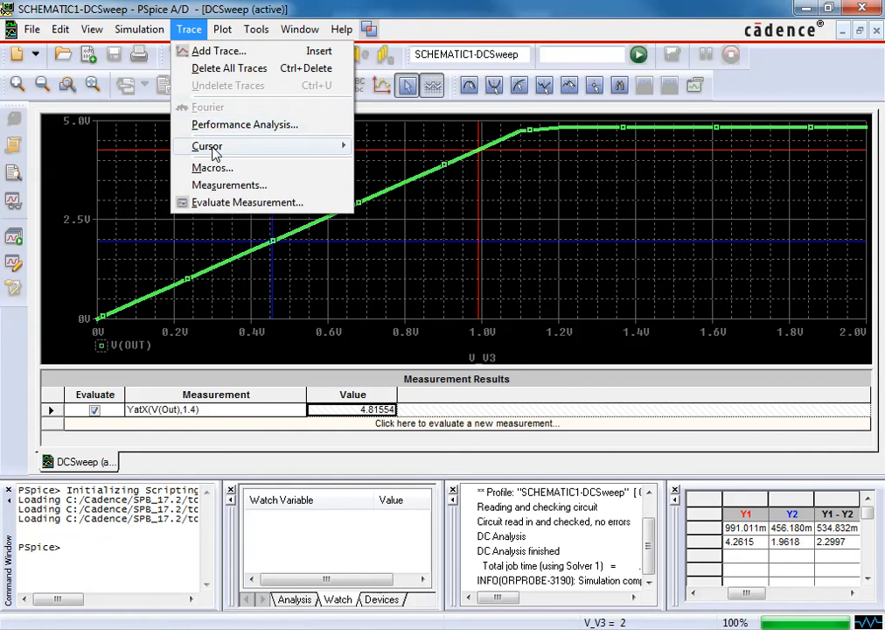
mouse_move(212, 151)
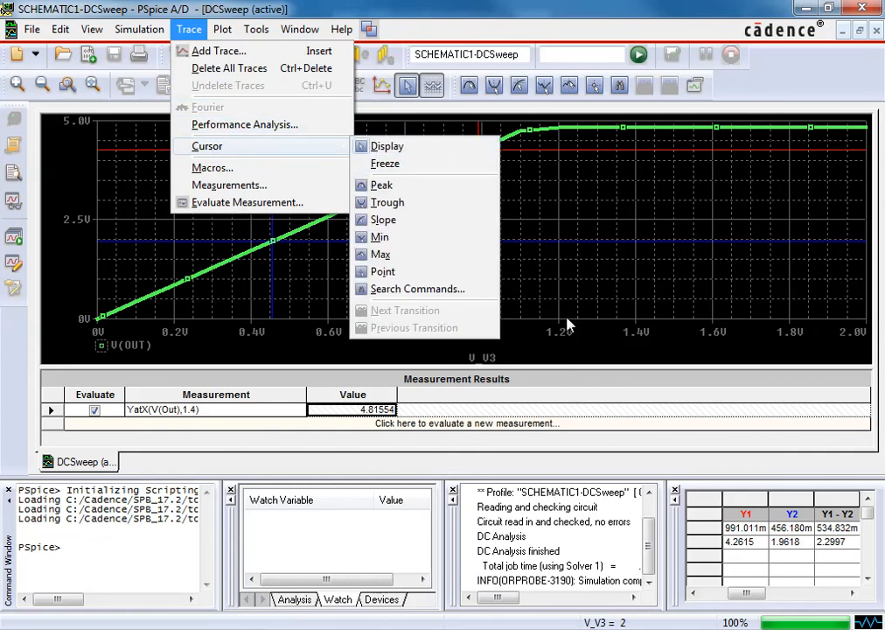
left_click(585, 246)
Step: Reposition the cursors on the V(OUT) trace, the first at about 0.96 V and the second at about 0.53 V
left_click_drag(597, 206, 430, 217)
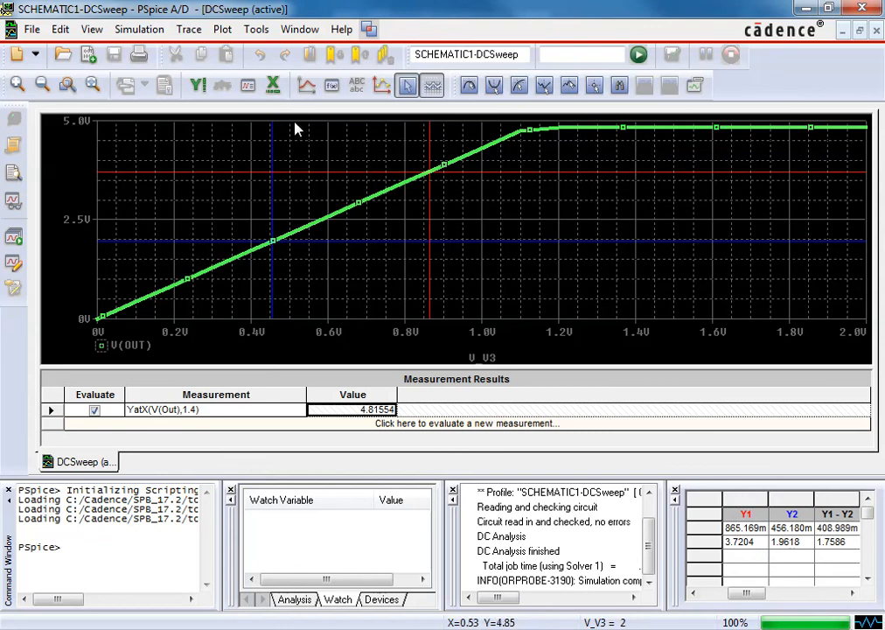
right_click(397, 178)
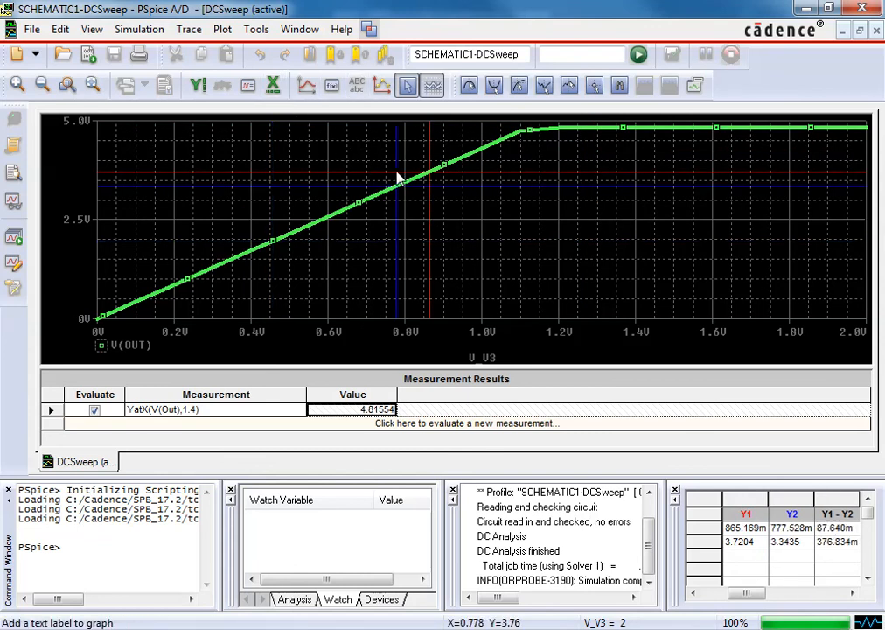
left_click_drag(376, 184, 460, 162)
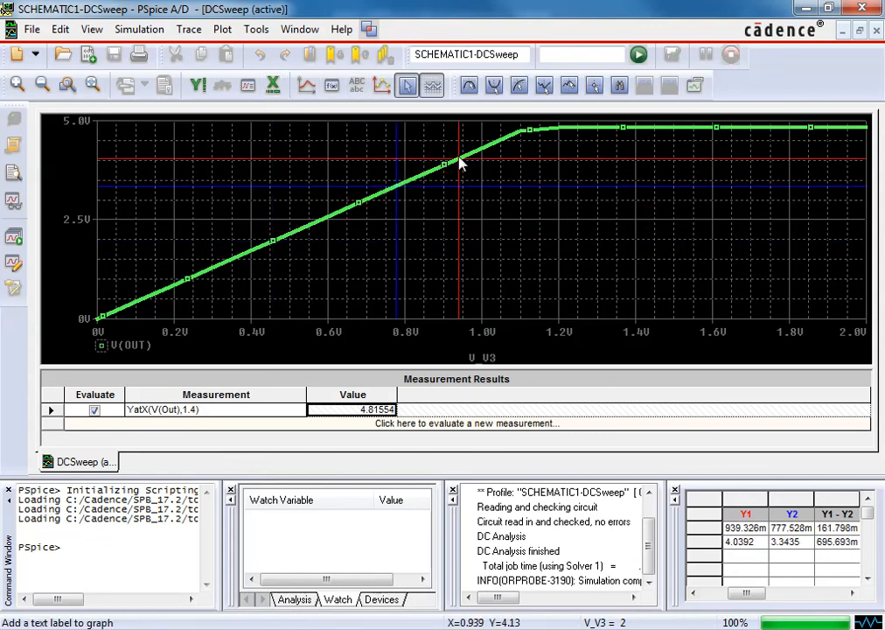
left_click_drag(385, 220, 486, 174)
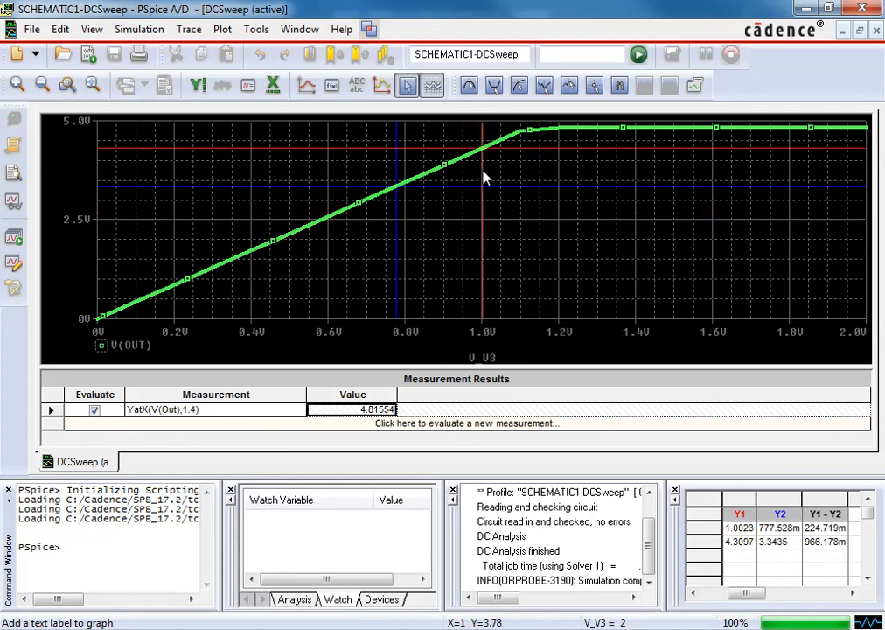
left_click_drag(386, 187, 468, 144)
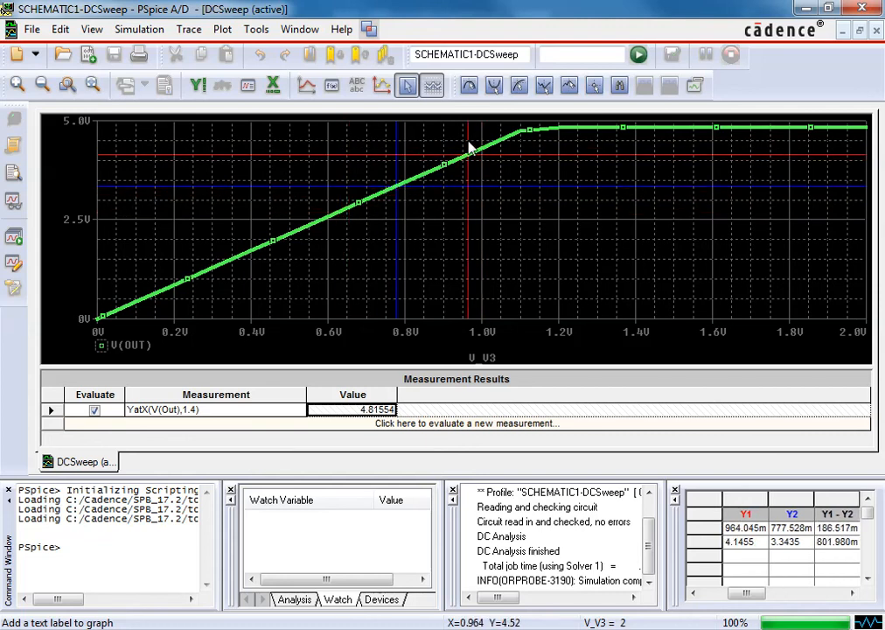
right_click(382, 200)
right_click(287, 252)
right_click(300, 249)
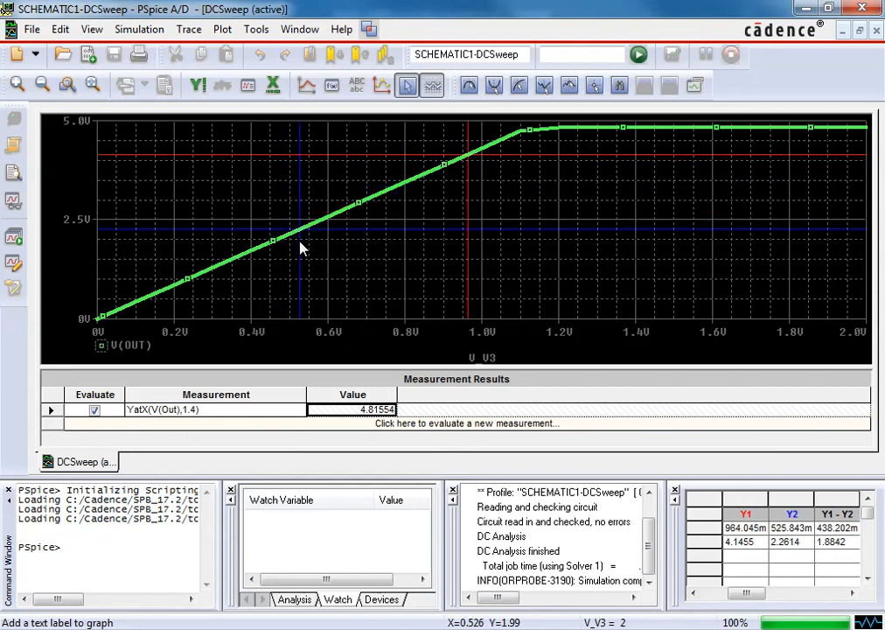
Step: Freeze both cursors at their current positions on the V(OUT) trace
left_click(224, 30)
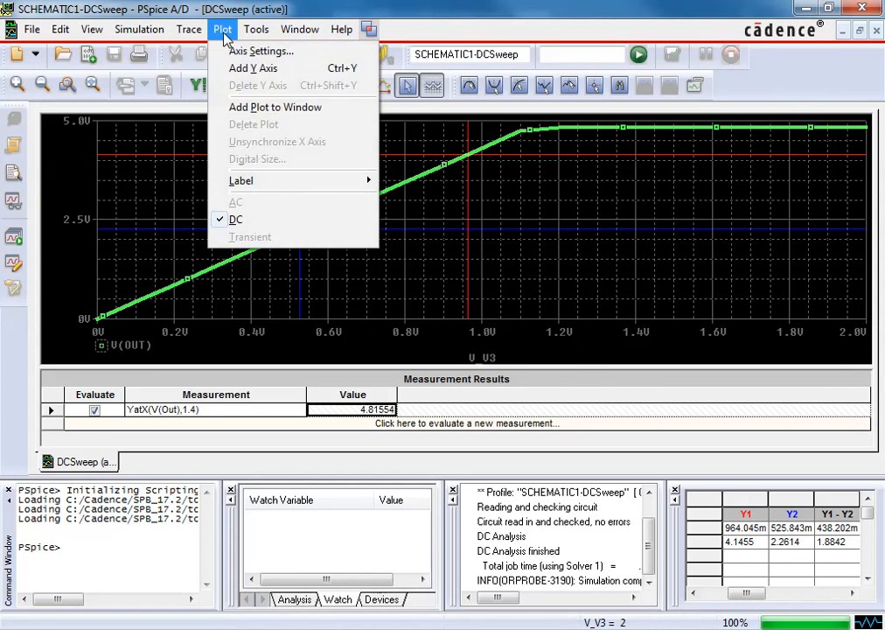
mouse_move(201, 33)
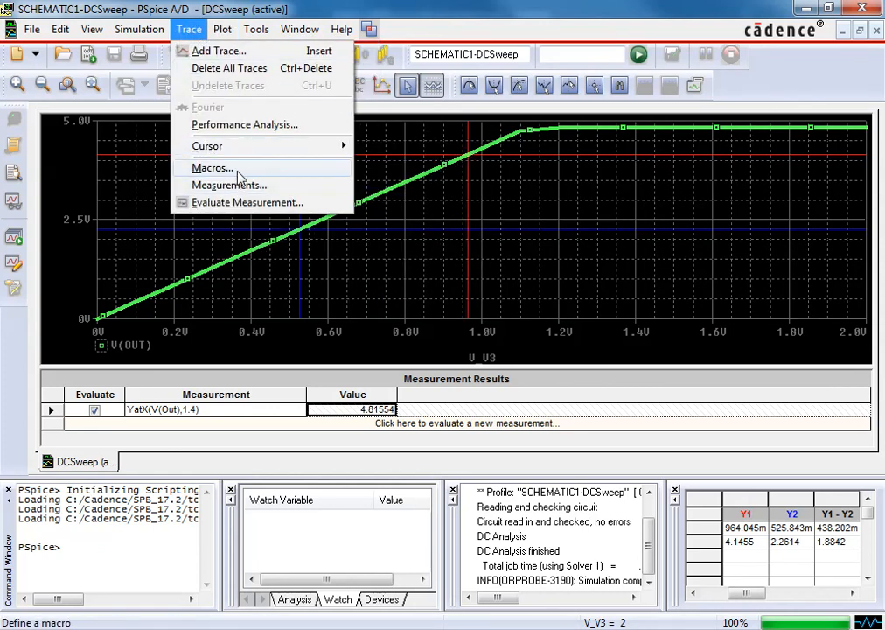
mouse_move(247, 148)
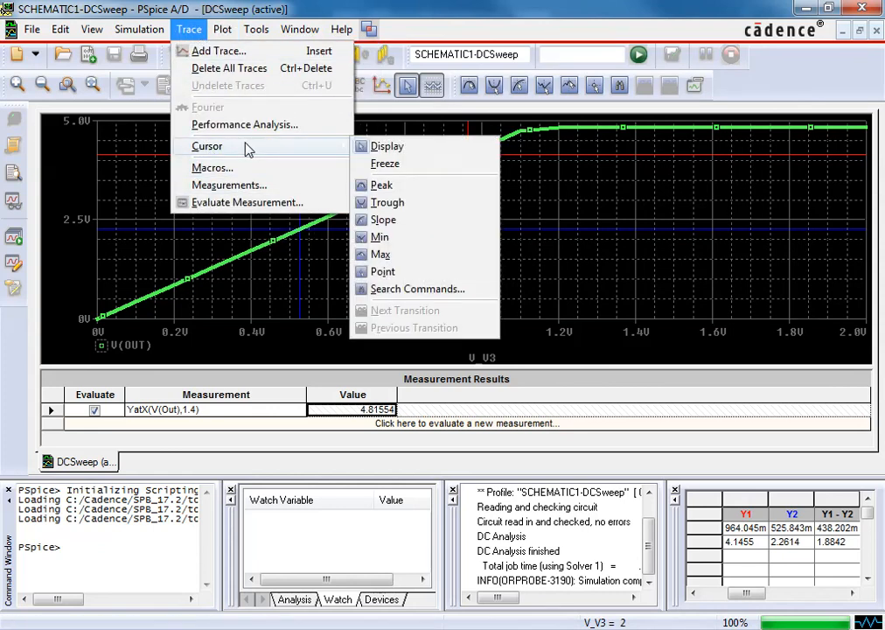
left_click(378, 163)
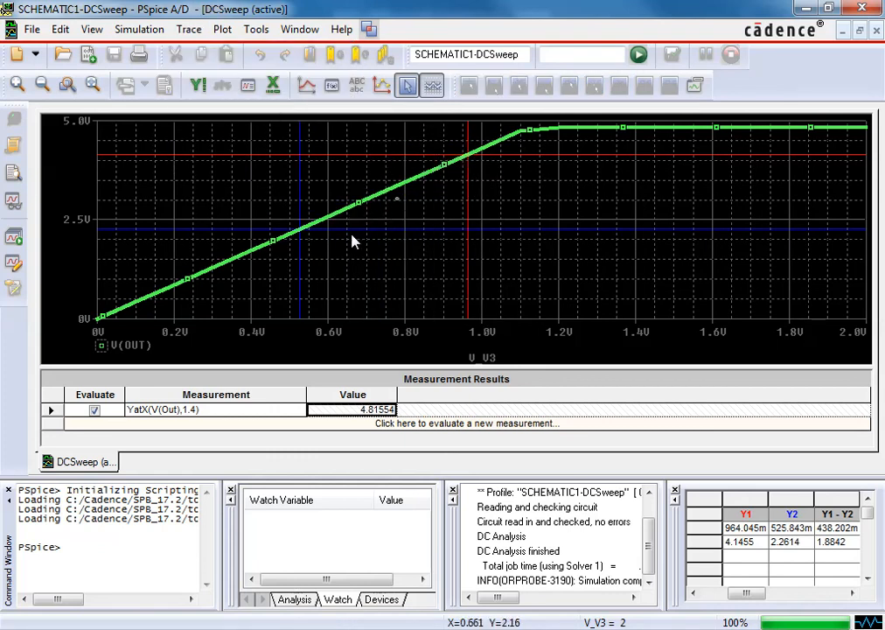
Step: Mark data points along the V(OUT) trace at about 0.33, 0.66, 1.0, 1.35 and 1.72 V
right_click(480, 182)
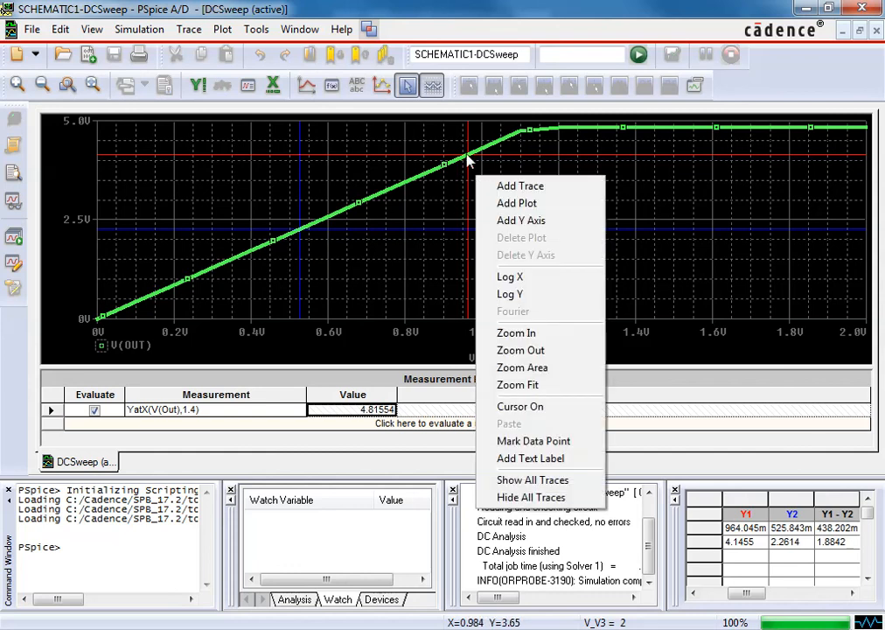
right_click(468, 146)
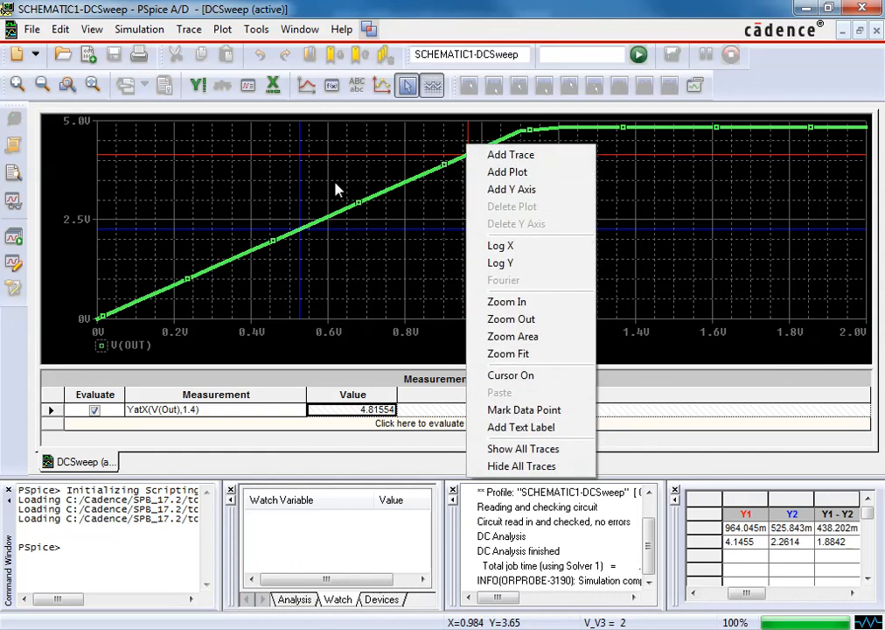
left_click(517, 410)
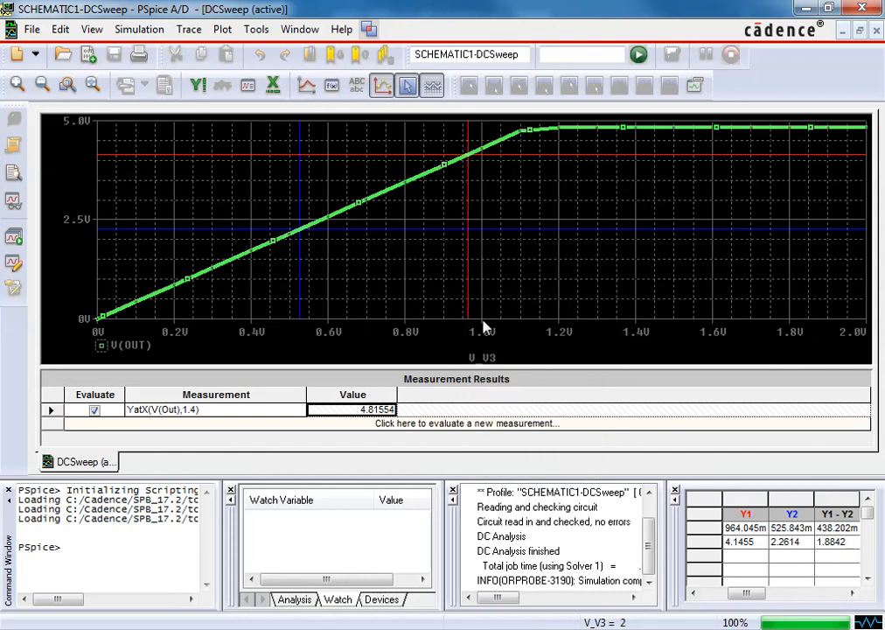
left_click(482, 146)
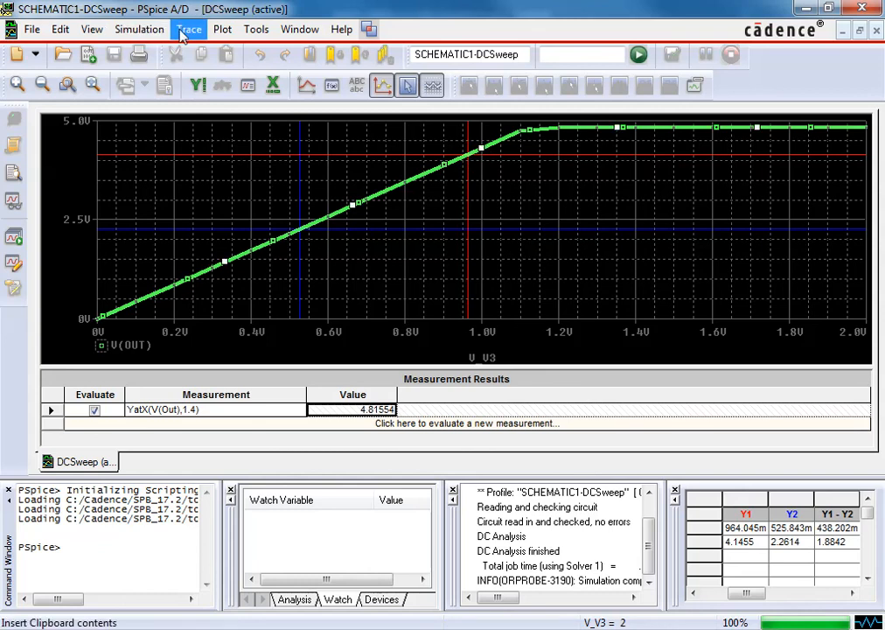
Step: Examine the measurement functions offered by Evaluate Measurement, and close the dialog without adding a measurement
left_click(145, 30)
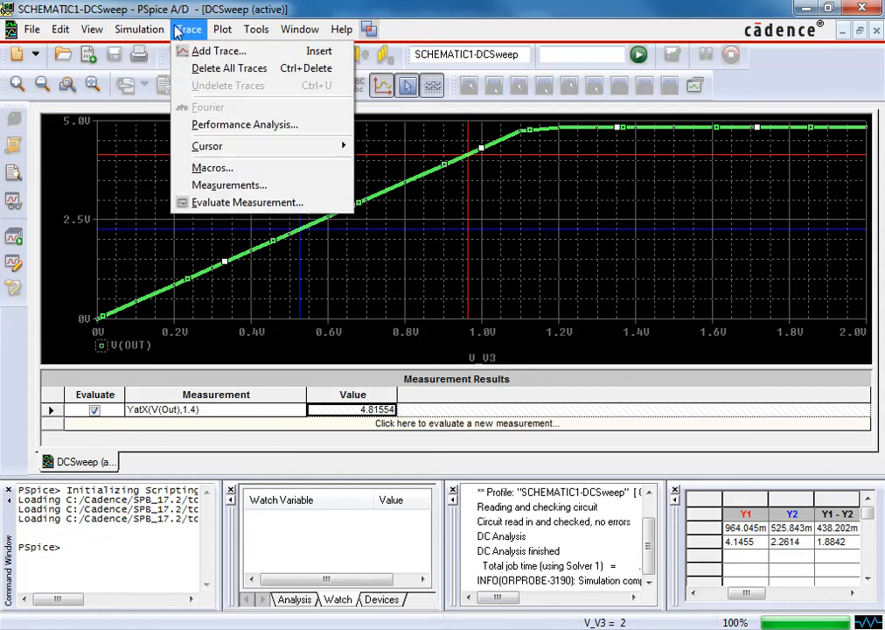
left_click(219, 203)
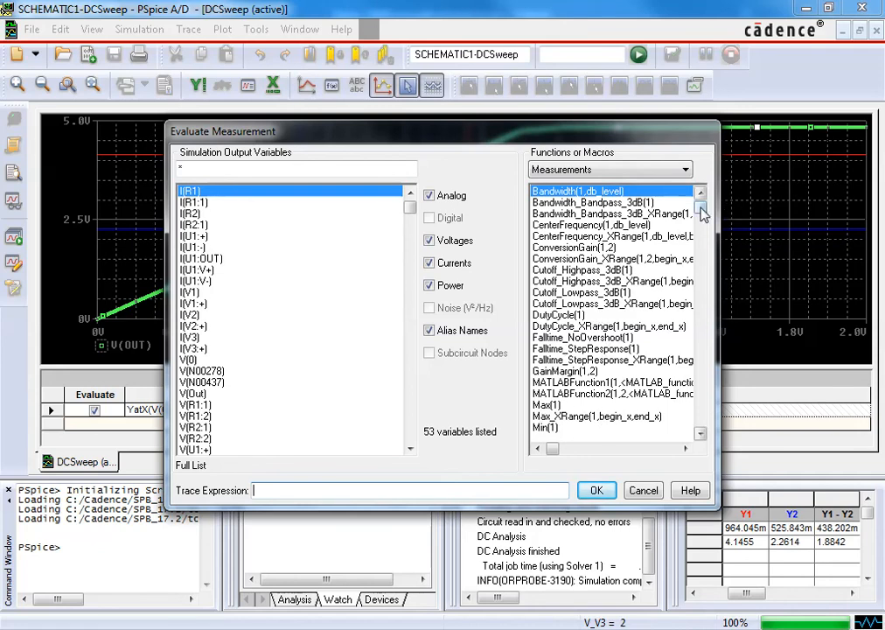
left_click_drag(702, 203, 705, 294)
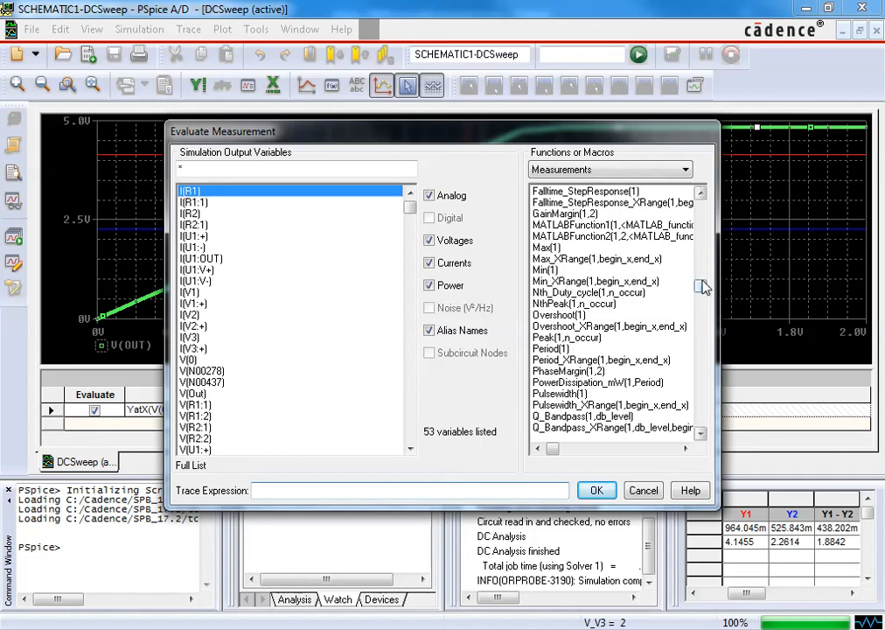
left_click_drag(700, 285, 697, 340)
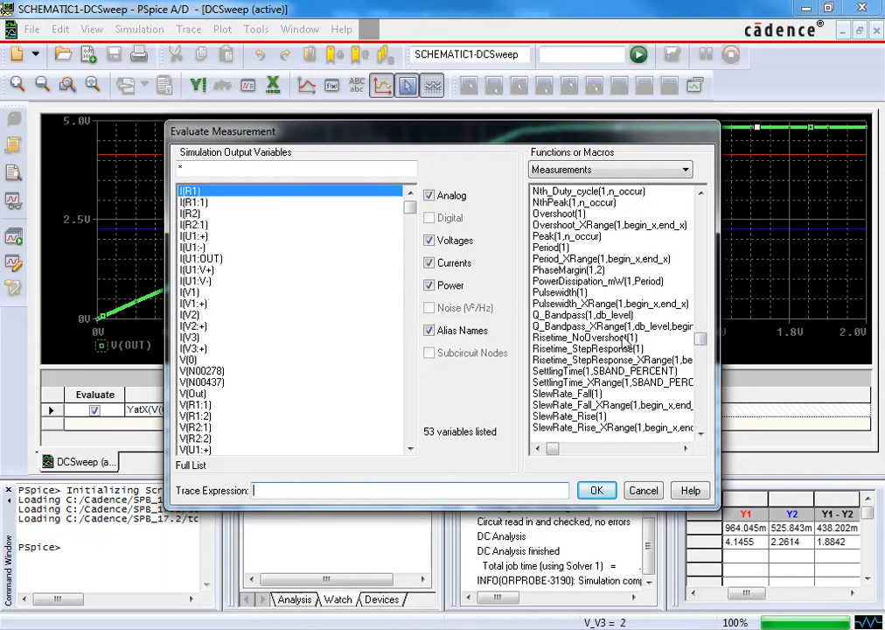
left_click(599, 488)
left_click(642, 490)
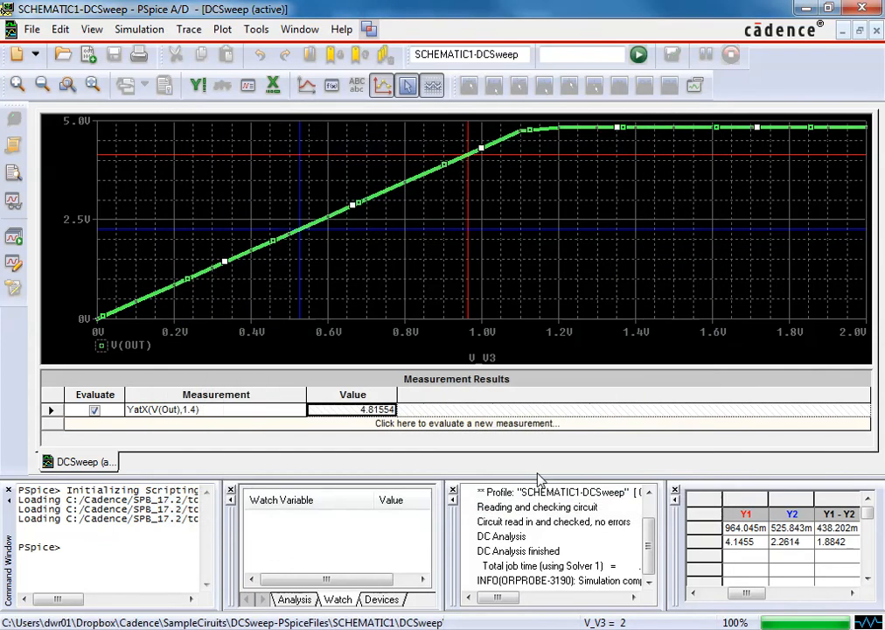